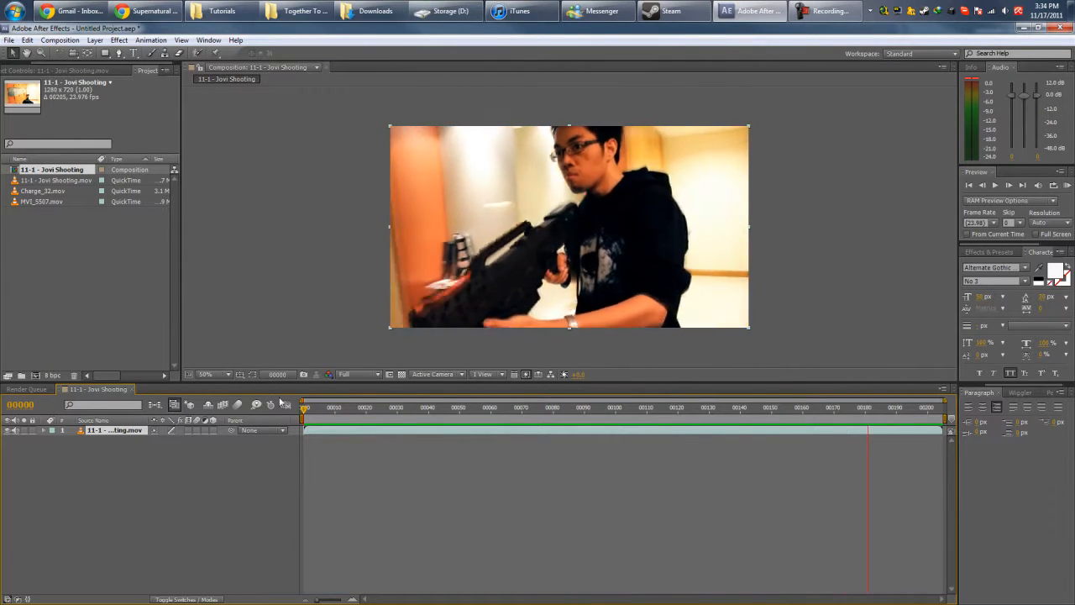
Create a new composition from the MVI_5507.mov footage
left_click_drag(559, 412, 808, 416)
left_click(95, 256)
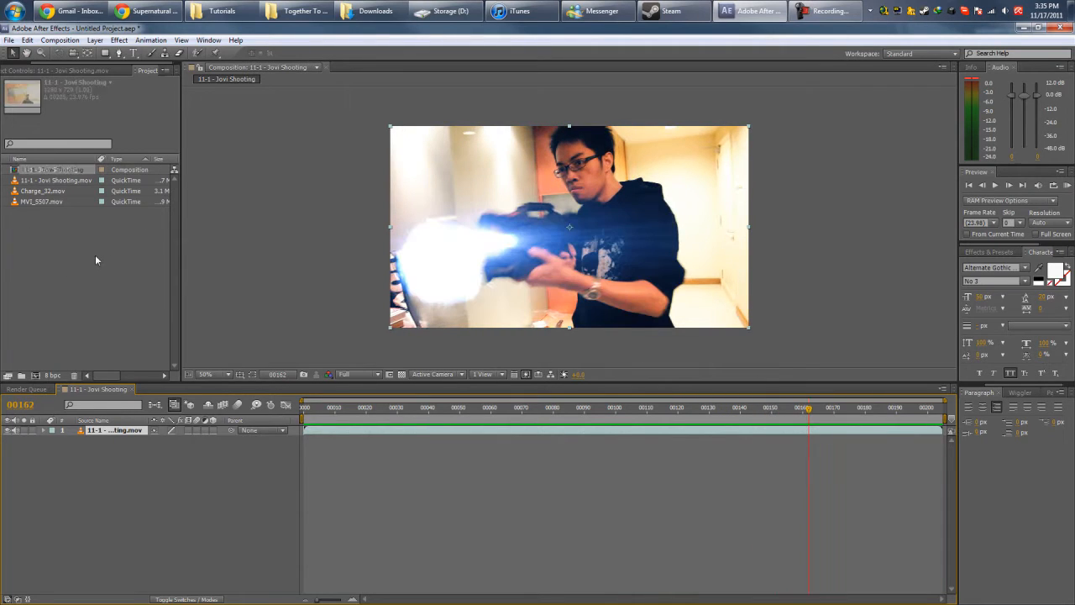
left_click(50, 202)
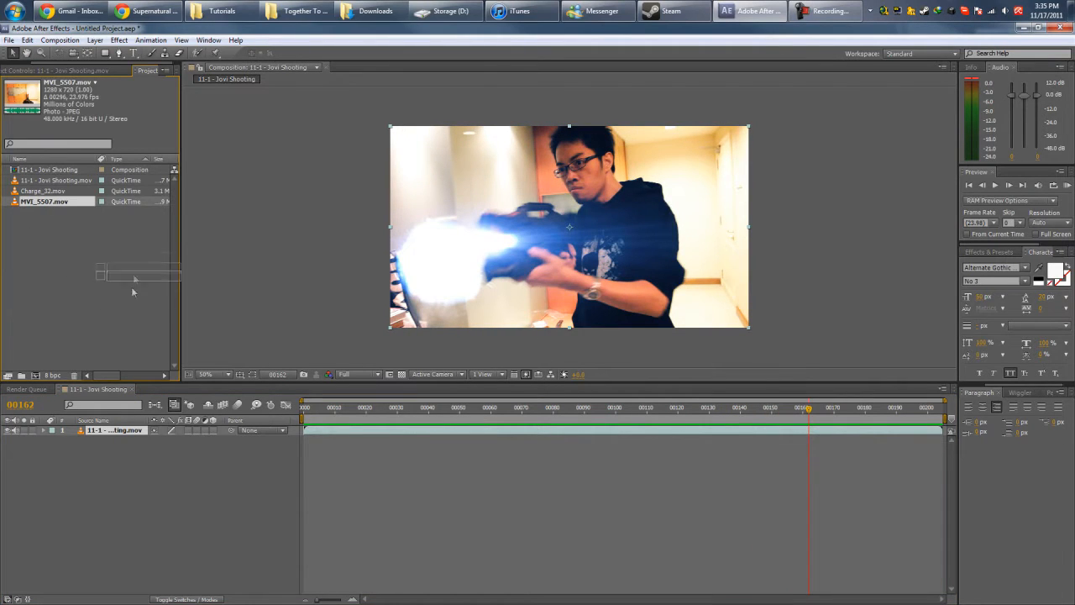
left_click(36, 376)
Scrub and step through the MVI_5507 footage to set the current time to the firing moment at frame 134
left_click_drag(368, 411, 591, 413)
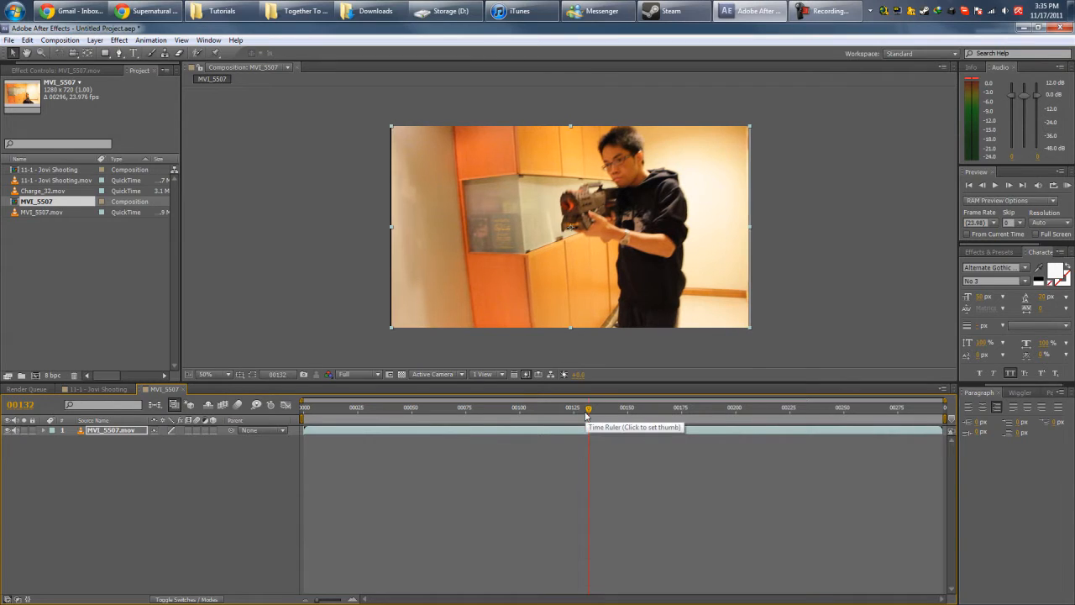
left_click_drag(618, 420, 589, 414)
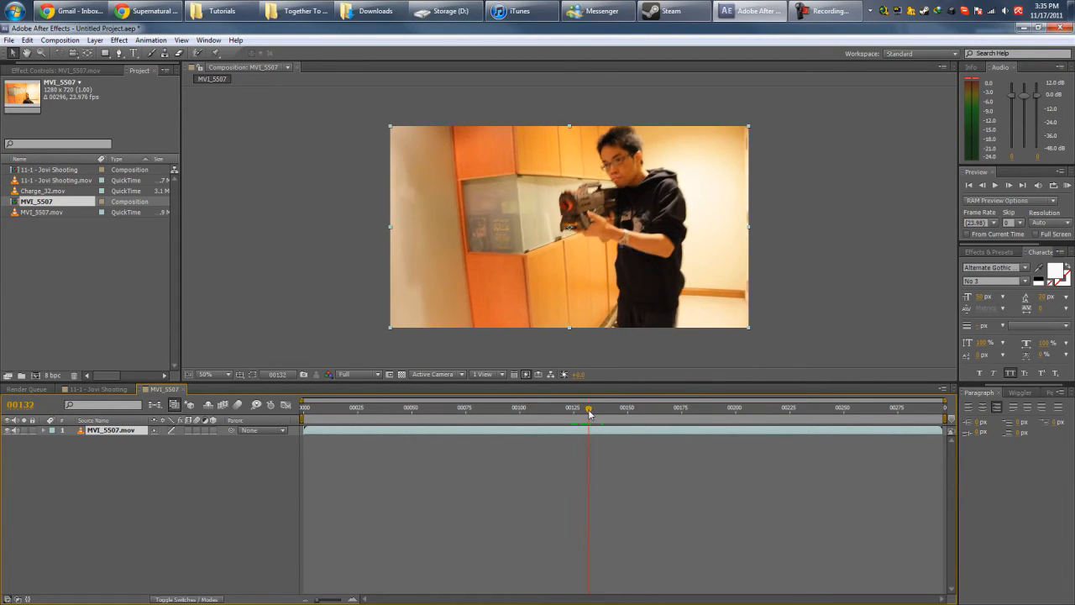
key("Page_Down")
key("Page_Down")
key("Page_Up")
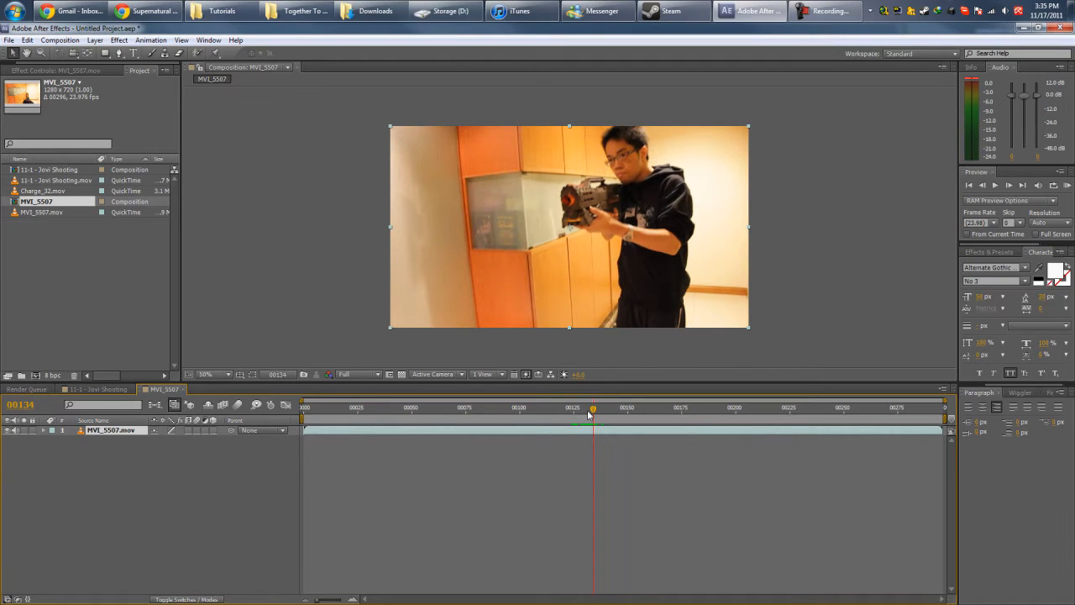
key("Page_Down")
key("Page_Down")
key("Page_Up")
key("Page_Up")
Add Charge_32.mov above the footage and make the layer start at frame 134
left_click(99, 270)
left_click_drag(47, 193, 572, 206)
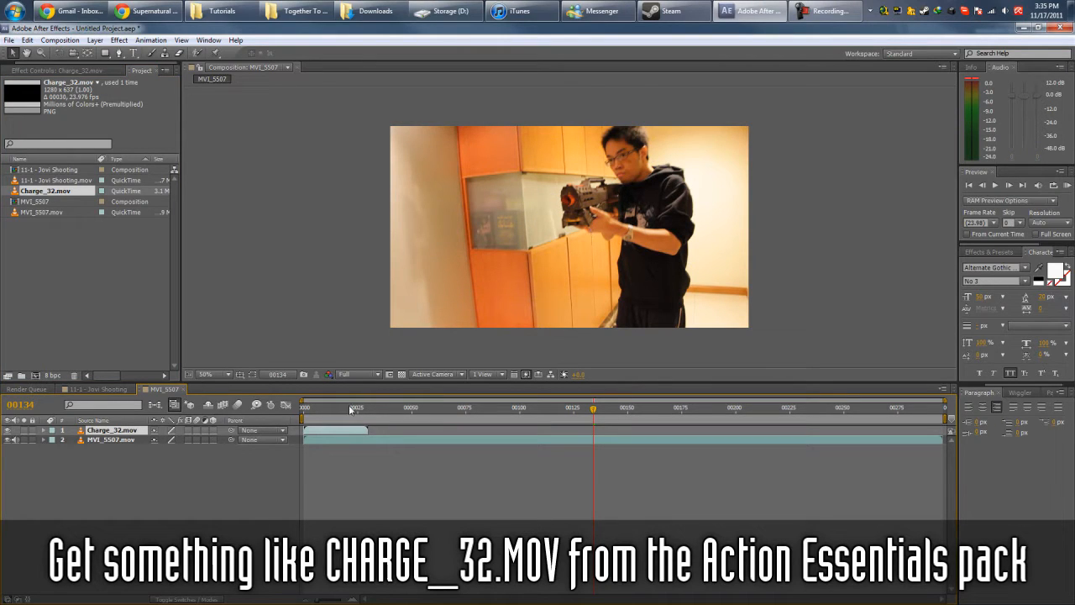
key("bracketleft")
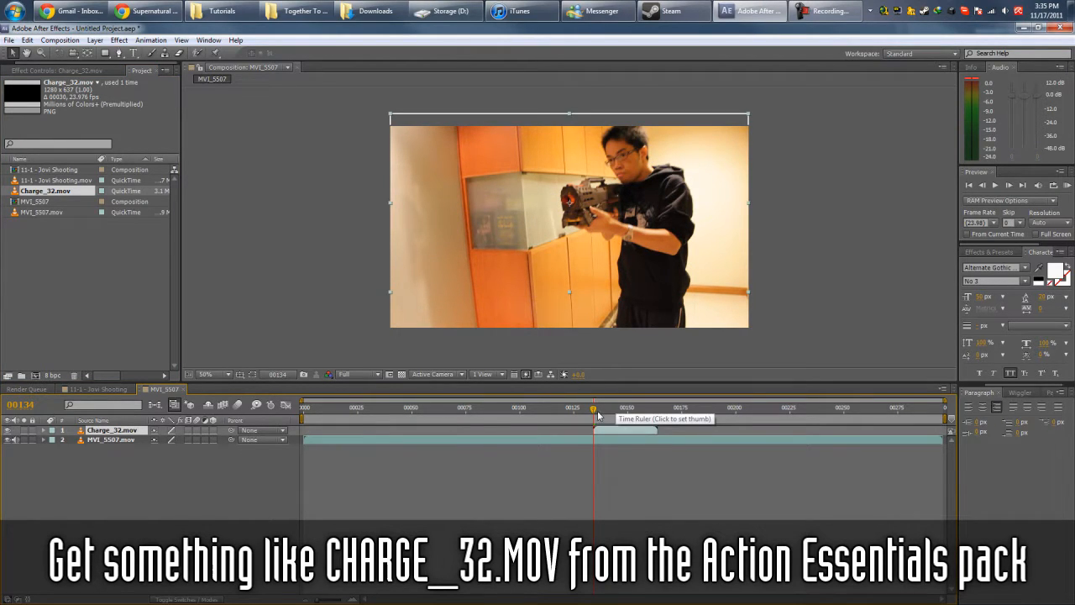
Move and rotate the Charge_32 layer so the fire sits on the gun's muzzle and follows the barrel's direction
key("Page_Down")
left_click_drag(581, 237, 583, 206)
left_click_drag(597, 410, 619, 412)
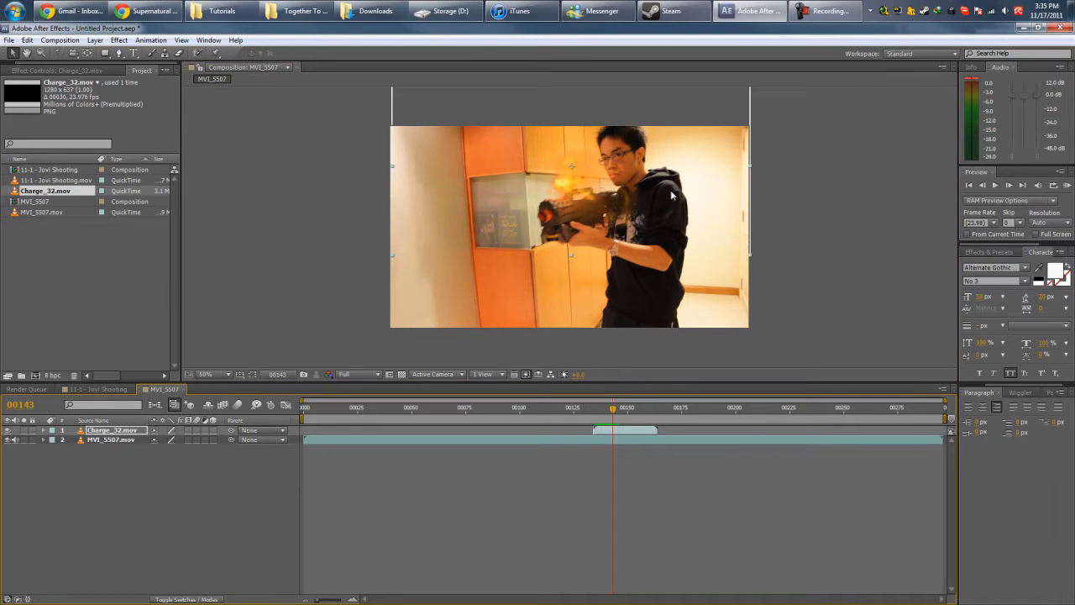
left_click_drag(634, 210, 610, 216)
key("w")
left_click_drag(613, 410, 596, 414)
key("v")
left_click_drag(540, 181, 563, 200)
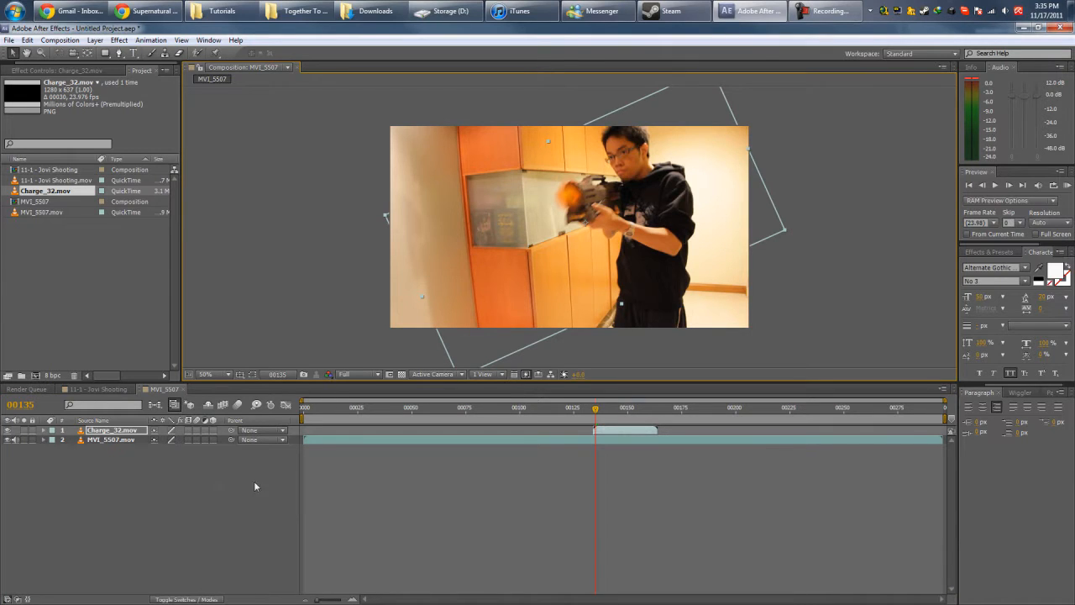
Time-stretch the Charge_32 layer to 50%, holding its in-point in place
right_click(119, 433)
mouse_move(152, 133)
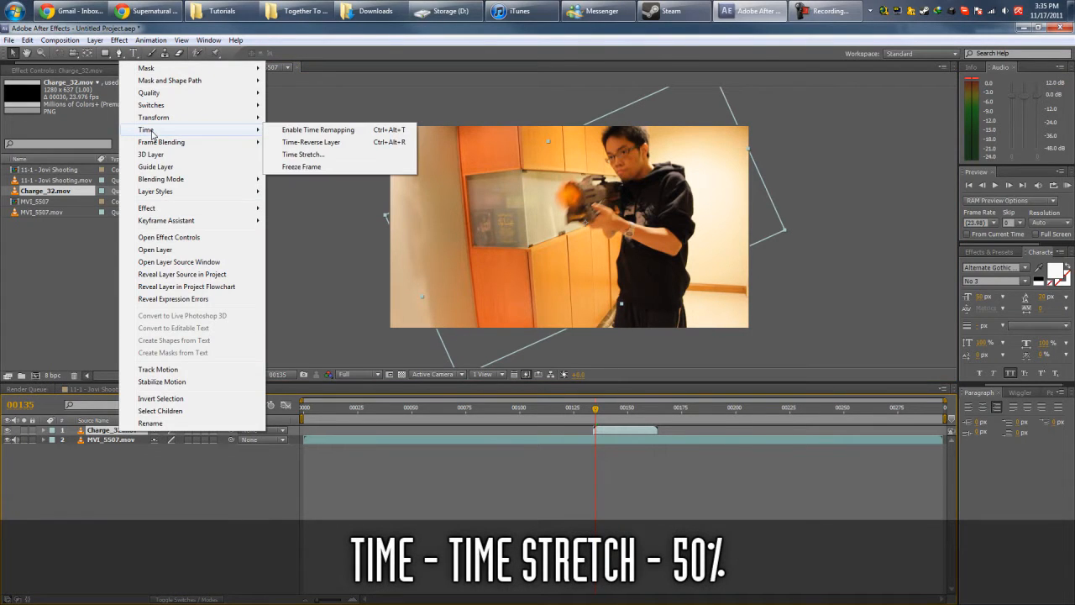
left_click(303, 154)
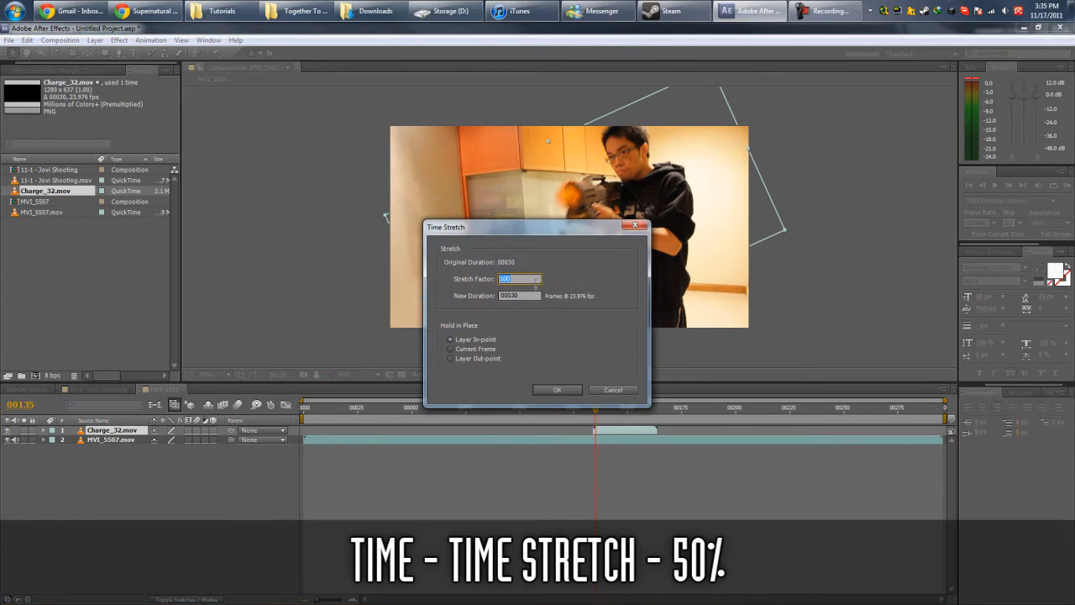
left_click(557, 391)
mouse_move(595, 410)
left_mouse_down()
mouse_move(576, 410)
mouse_move(616, 414)
mouse_move(596, 413)
left_mouse_up()
Show the layer blending modes and set the Charge_32 layer to Add
key("F4")
left_click(168, 430)
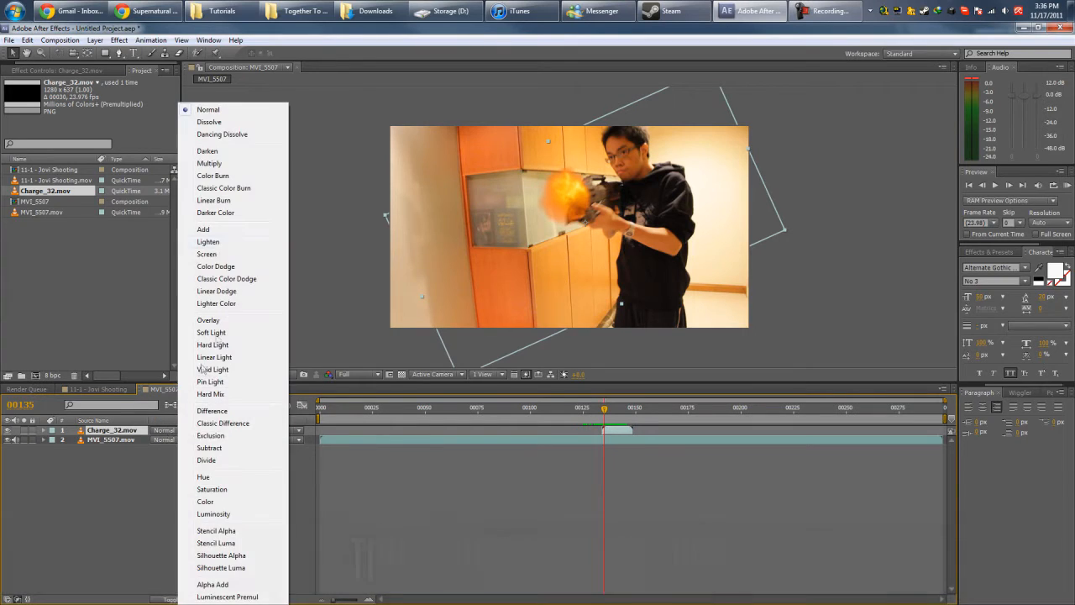
left_click(206, 229)
left_click(211, 600)
left_click(212, 600)
left_click(213, 600)
left_click(213, 600)
mouse_move(606, 409)
left_mouse_down()
mouse_move(617, 408)
mouse_move(596, 408)
mouse_move(605, 409)
left_mouse_up()
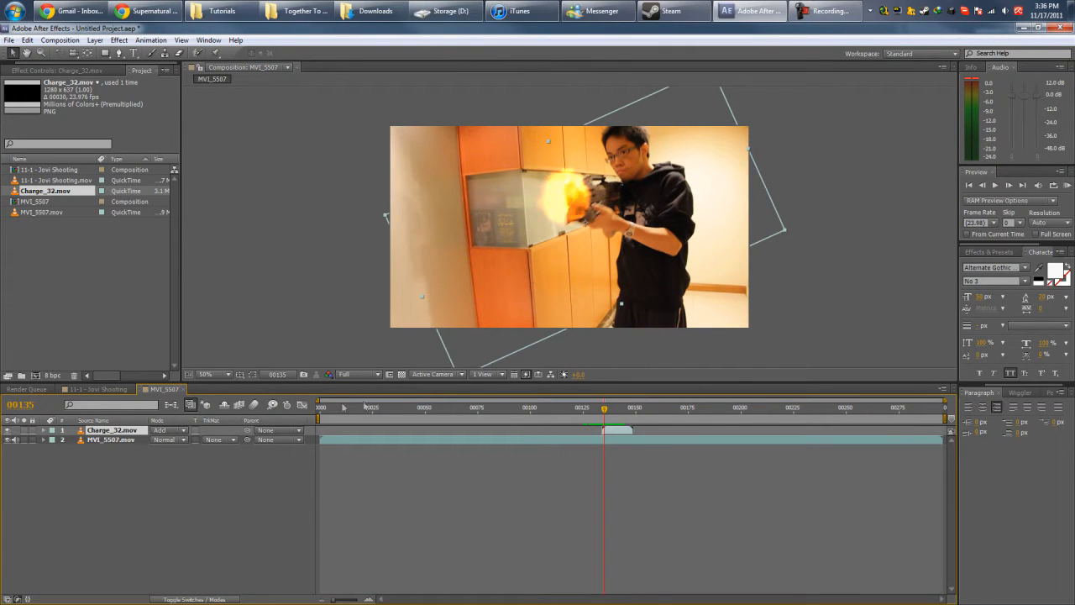
Apply the Hue/Saturation color correction effect to the Charge_32 layer
left_click(77, 72)
right_click(89, 141)
left_click(48, 231)
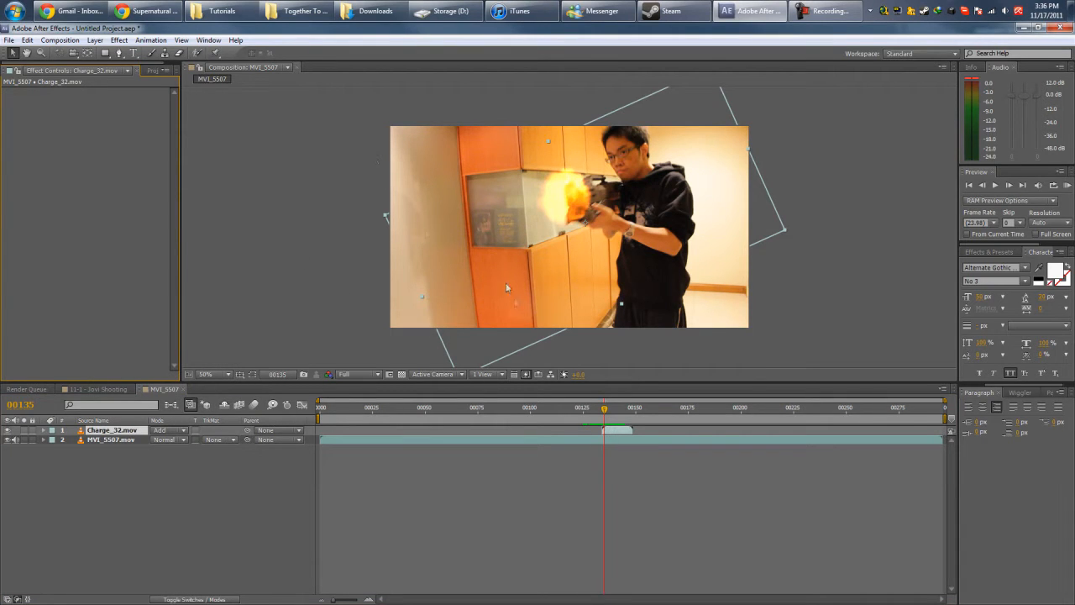
right_click(86, 180)
mouse_move(155, 244)
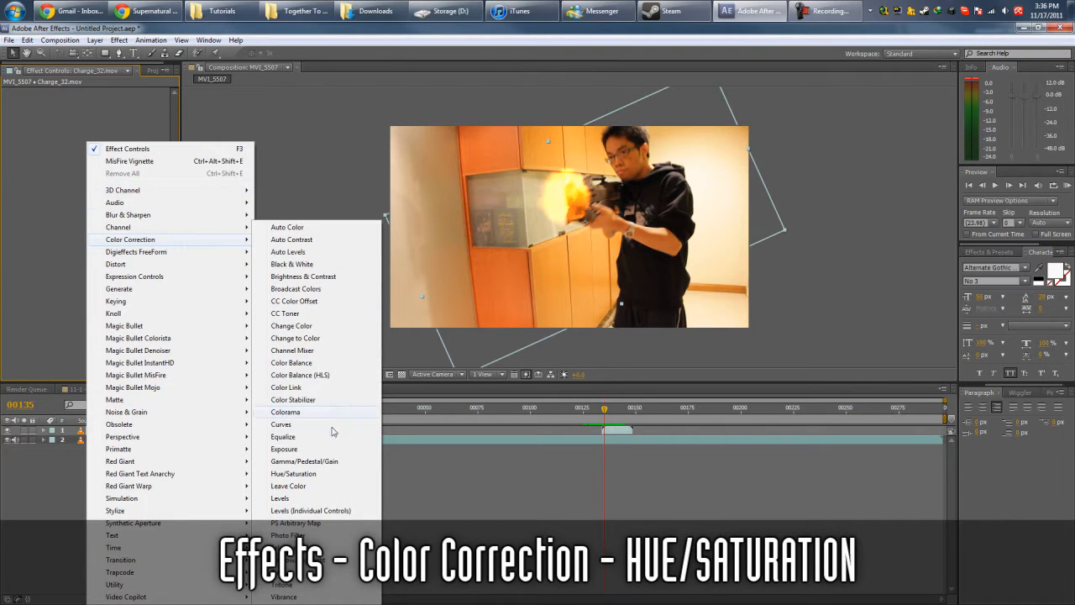
left_click(294, 474)
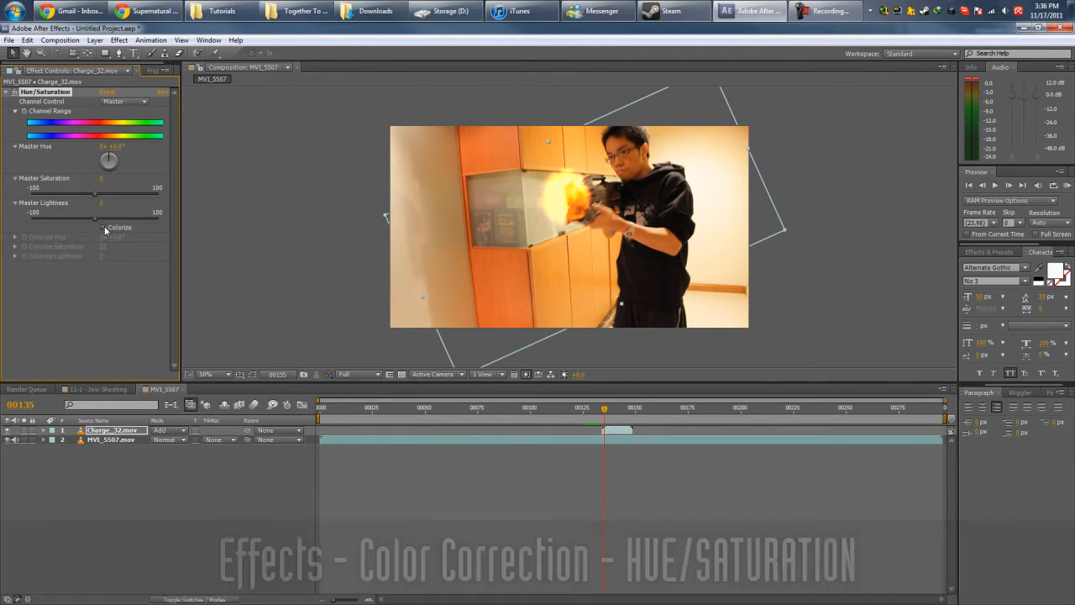
Colorize the fire blue with a colorize hue of 218° and a colorize saturation of 100
left_click(102, 227)
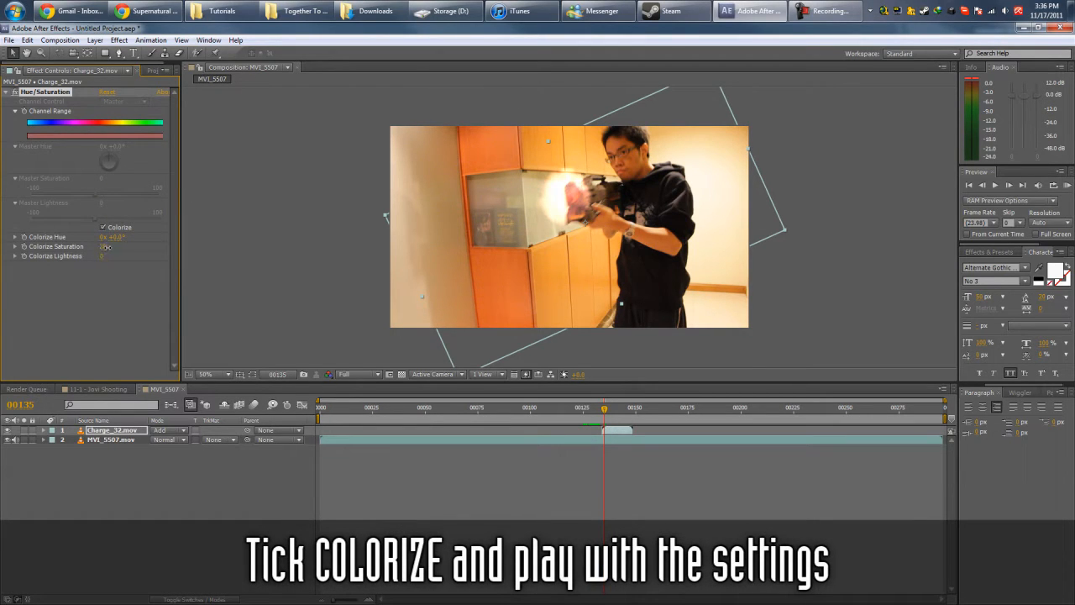
left_click_drag(132, 239, 243, 241)
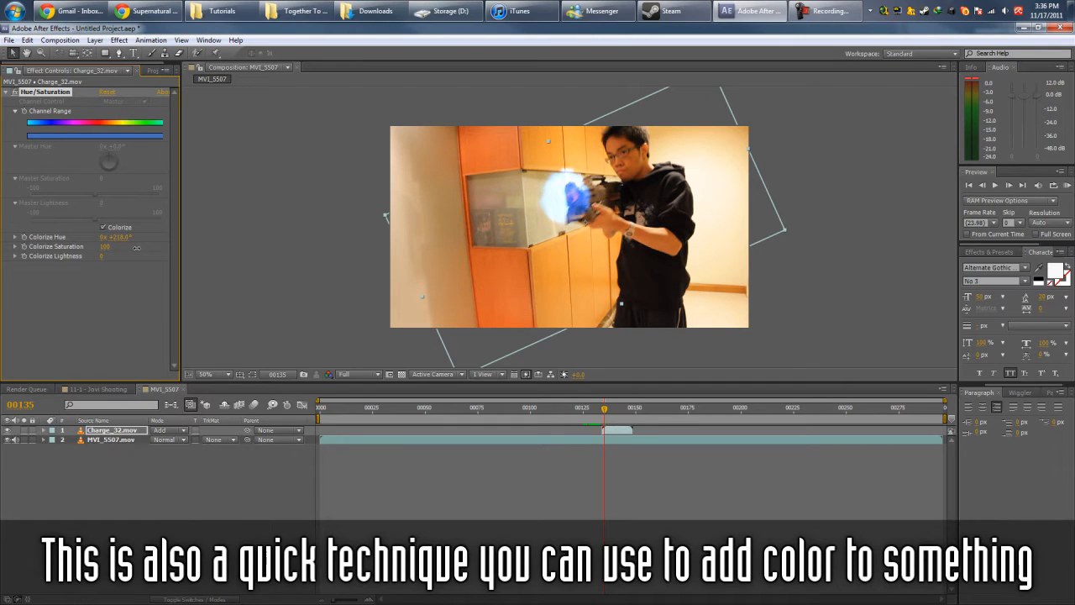
mouse_move(604, 409)
left_mouse_down()
mouse_move(620, 410)
mouse_move(601, 409)
left_mouse_up()
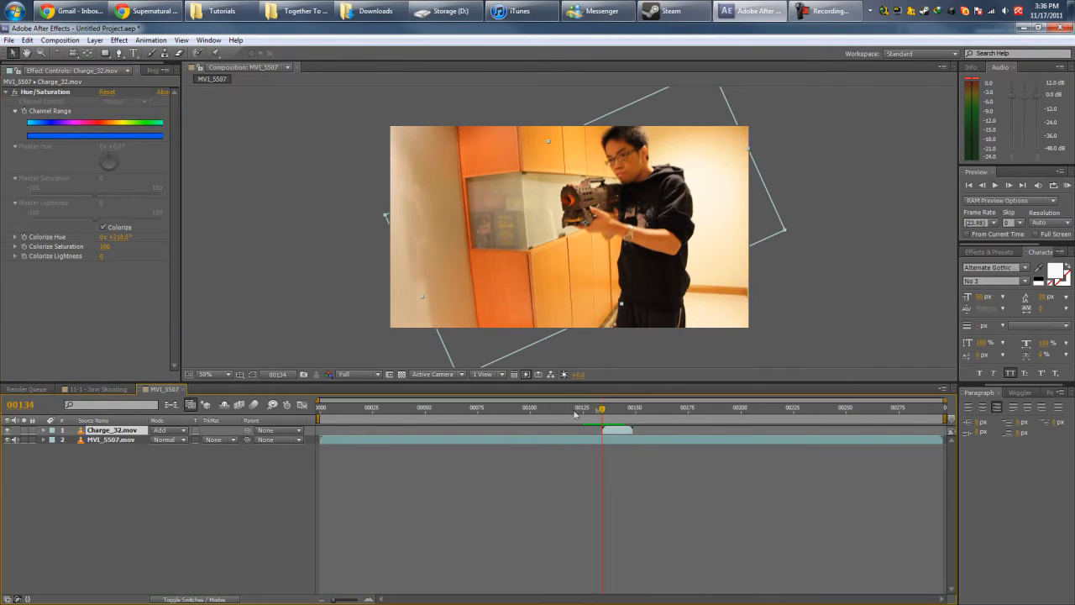
Create a new blue solid layer at composition size, 1280 x 720 px
right_click(168, 484)
mouse_move(326, 483)
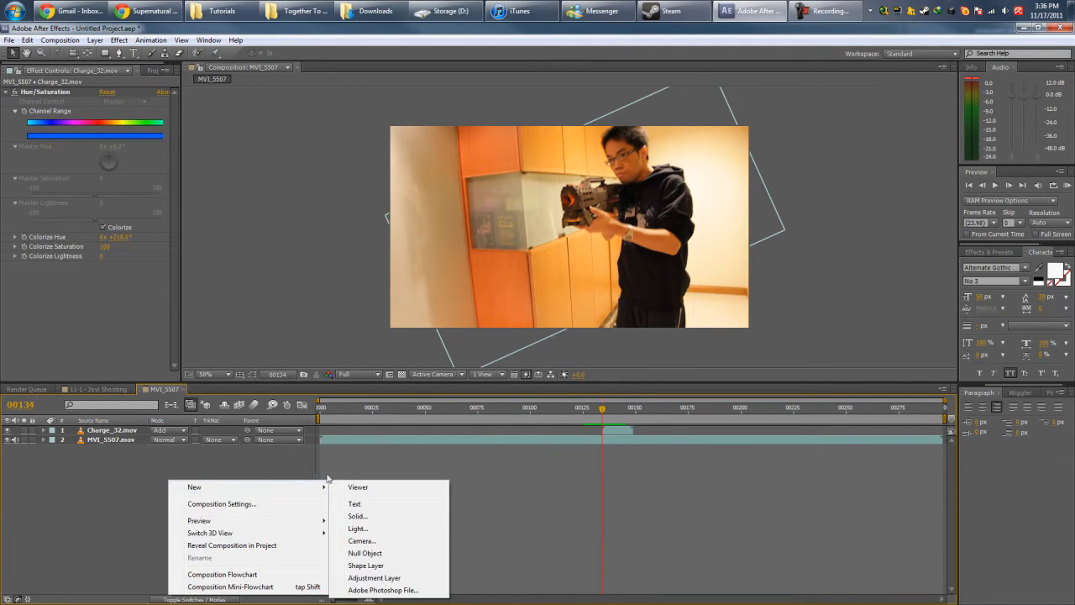
left_click(363, 518)
left_click(539, 352)
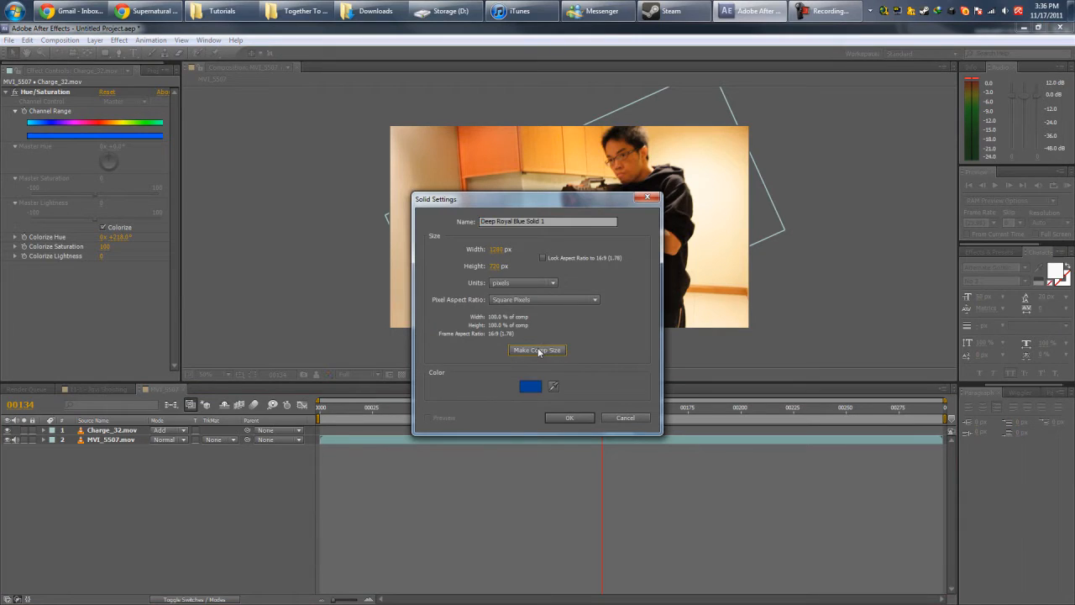
left_click(578, 417)
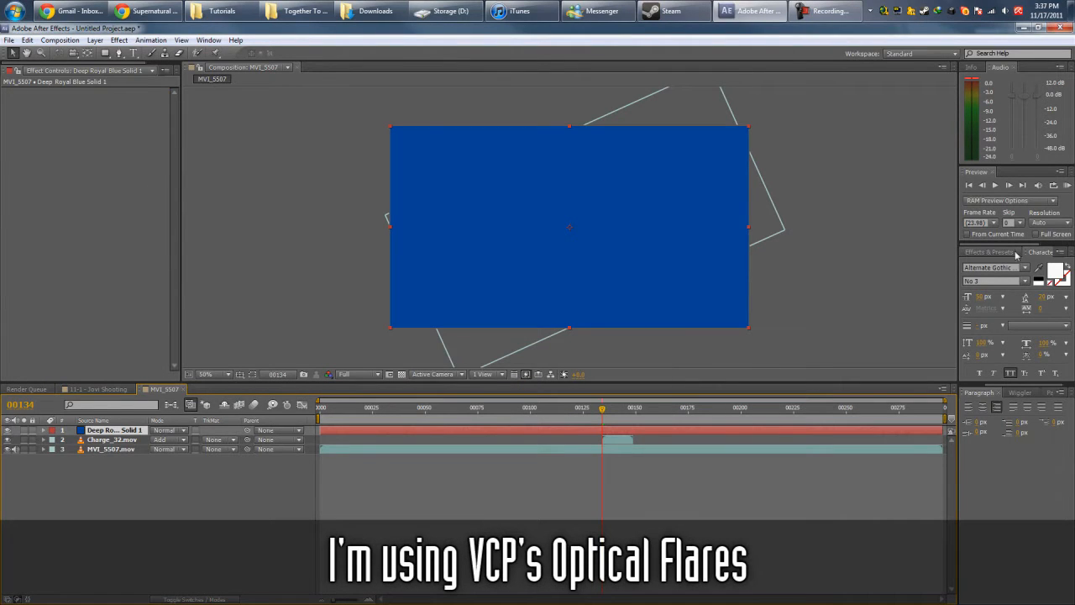
Find the Optical Flares effect with the search term "optical" and apply it to the blue solid
left_click(1002, 253)
type("optical")
left_click_drag(1008, 286, 107, 436)
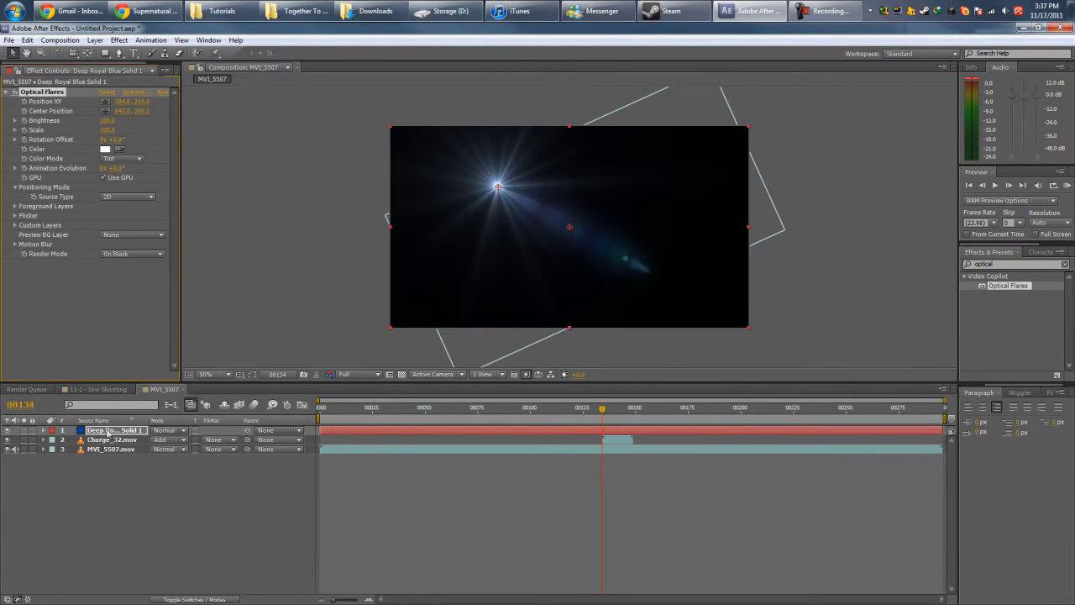
Compare the Motion Graphics flare presets in the Optical Flares options and apply the spore preset
left_click(137, 93)
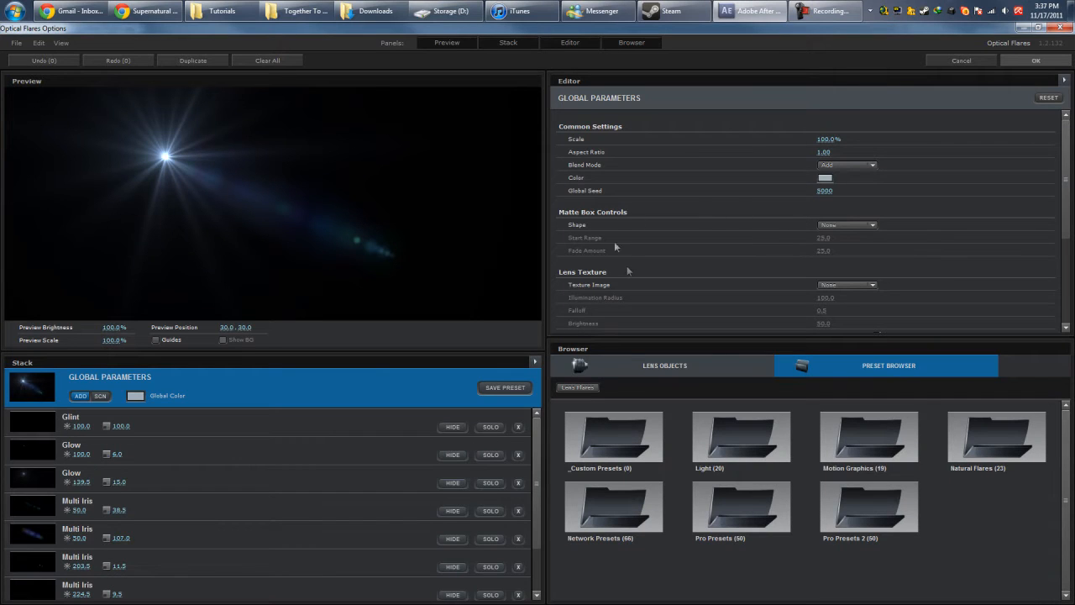
left_click(889, 452)
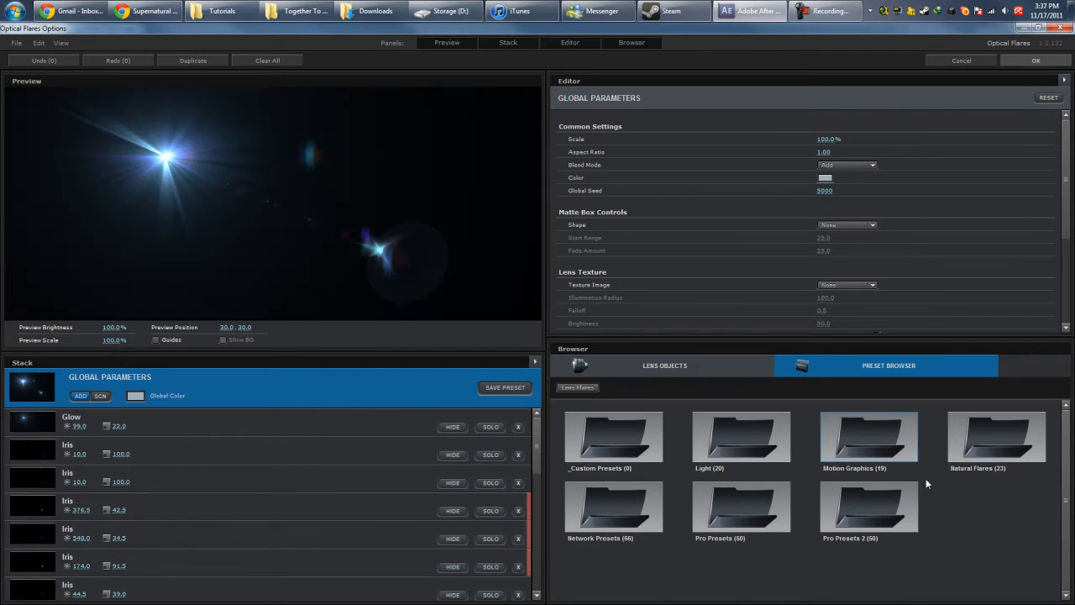
scroll(940, 467, "down", 4)
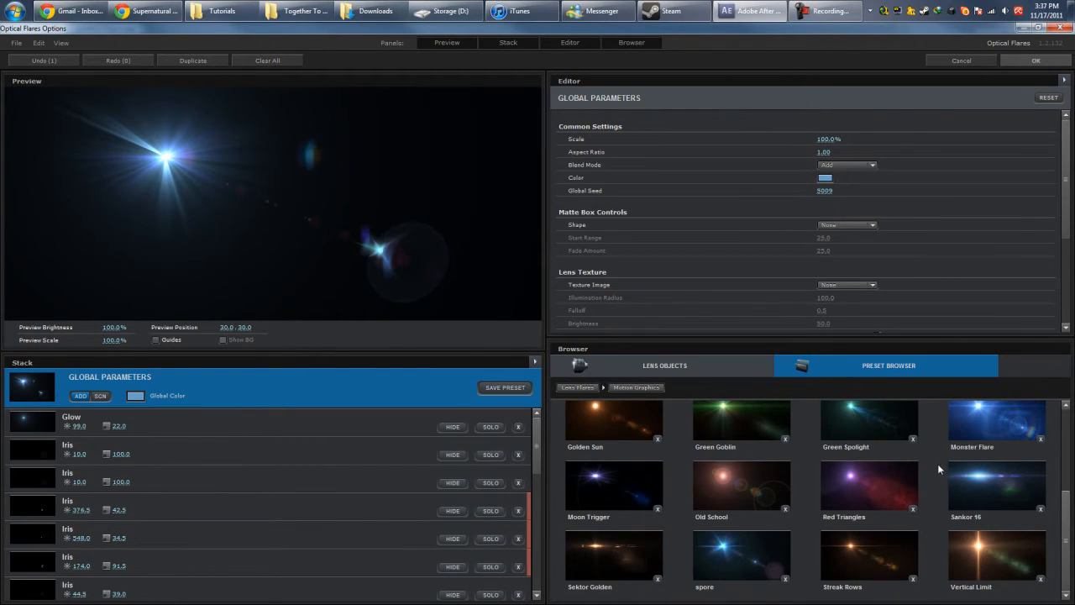
left_click(741, 555)
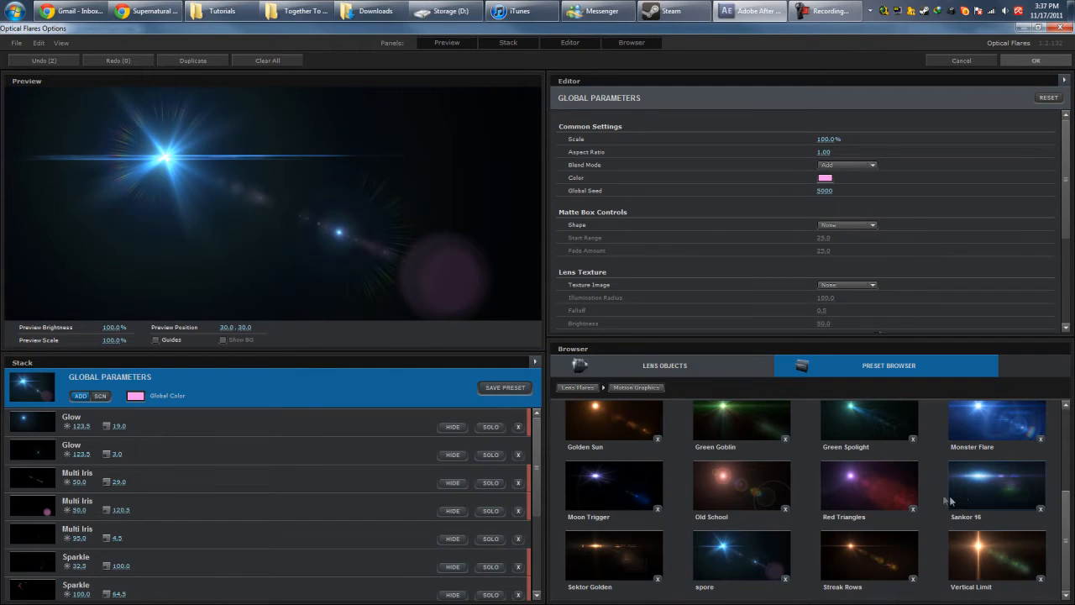
left_click(986, 504)
left_click(991, 554)
left_click(733, 554)
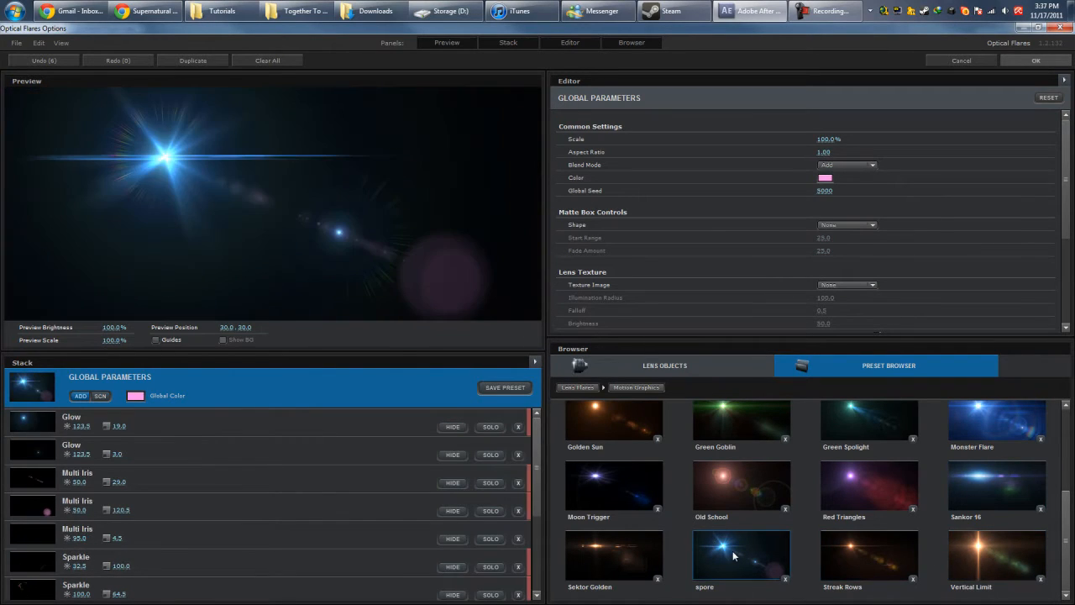
left_click(622, 552)
left_click(743, 550)
left_click(599, 547)
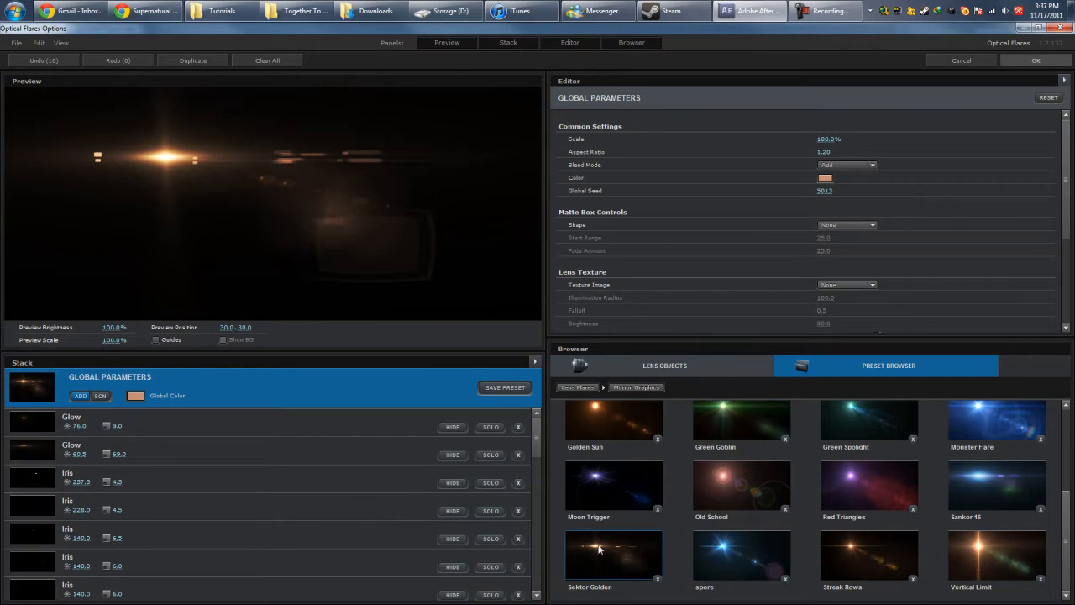
left_click(717, 560)
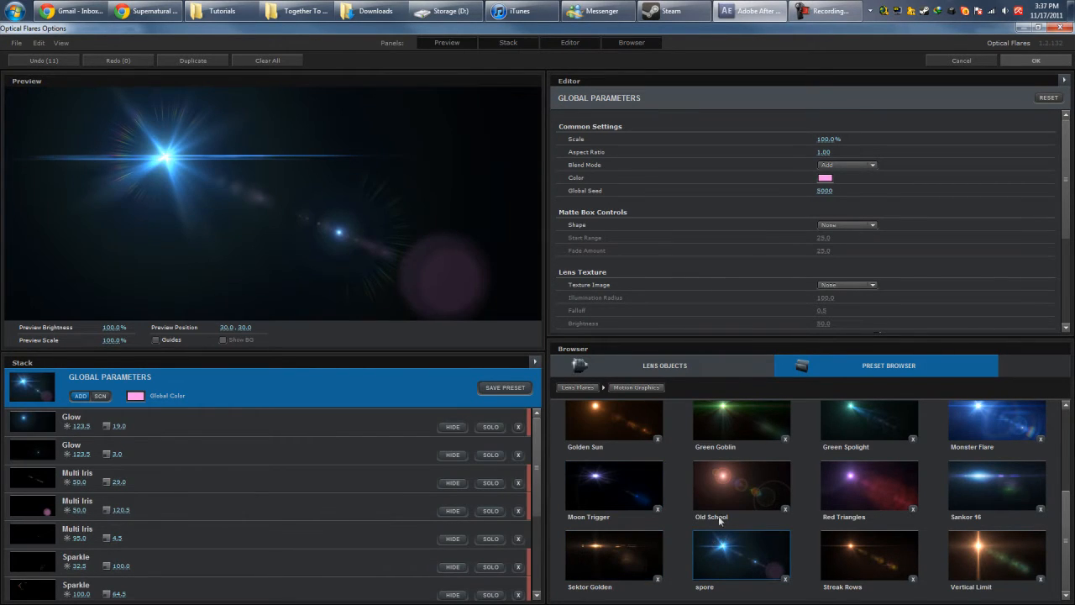
left_click(1056, 64)
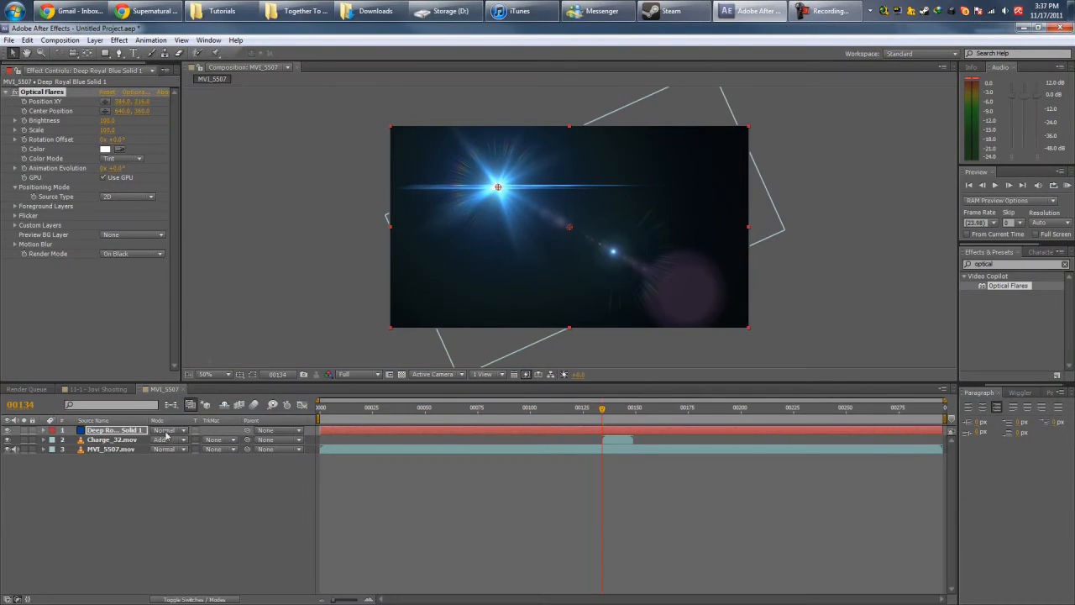
Set the flare solid's blending mode to Add and undo the move made to it in the composition
left_click(166, 431)
left_click(204, 229)
left_click_drag(504, 188, 548, 192)
key("ctrl+z")
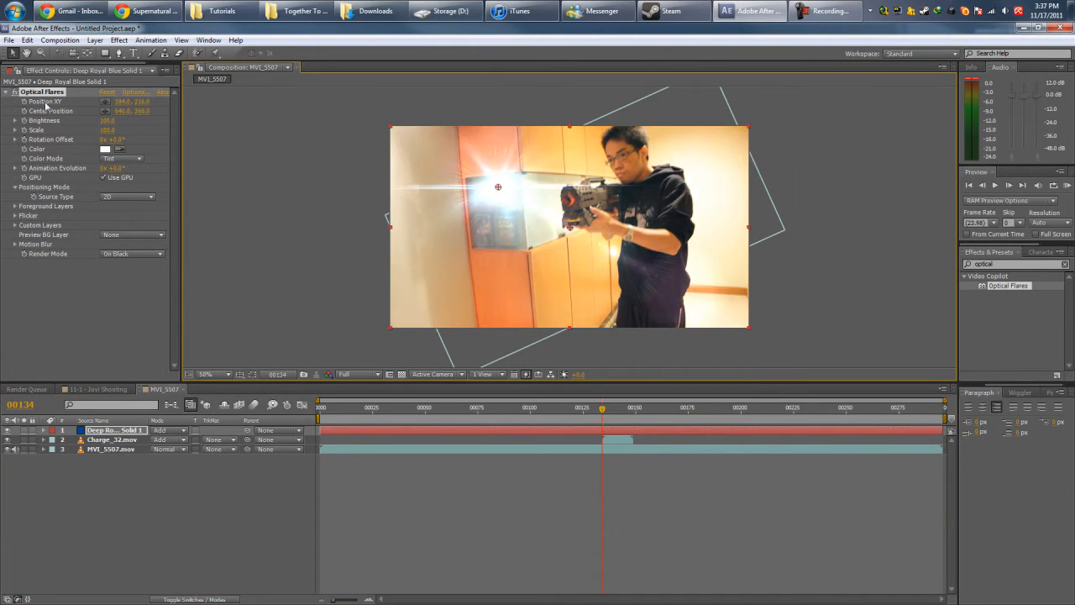
Place the flare's Position XY on the gun's muzzle at about 628, 272 and trim the solid's start to frame 134
left_click(105, 102)
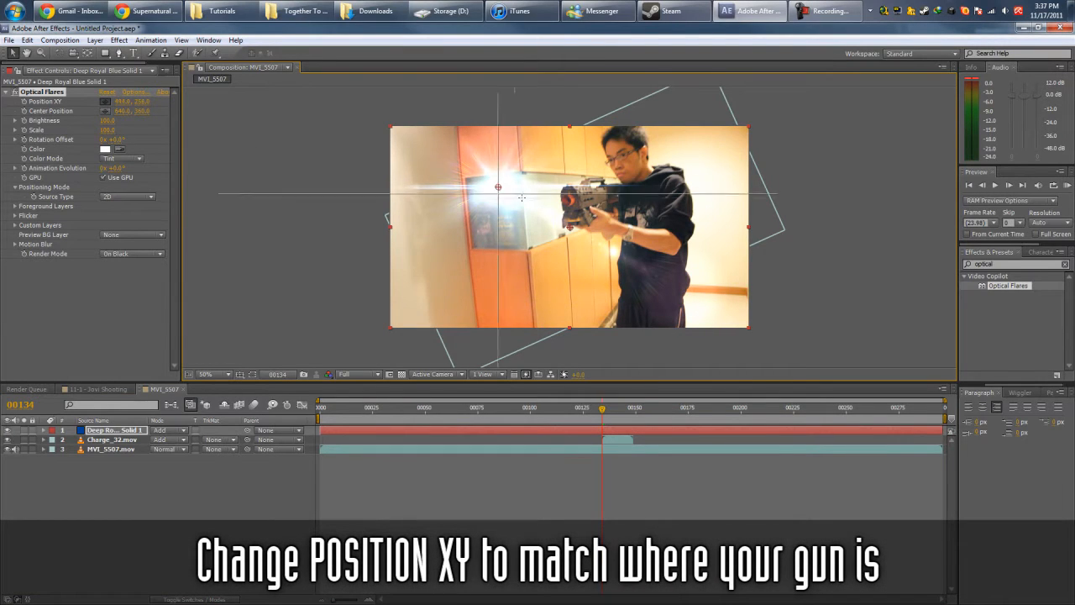
left_click(570, 199)
left_click_drag(570, 201, 566, 205)
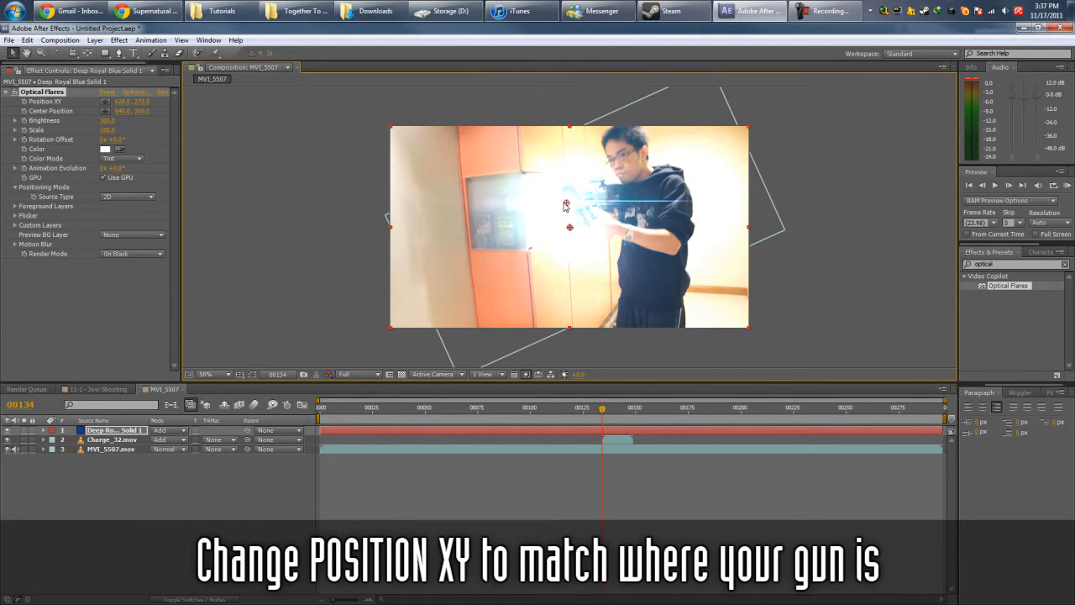
key("alt+bracketleft")
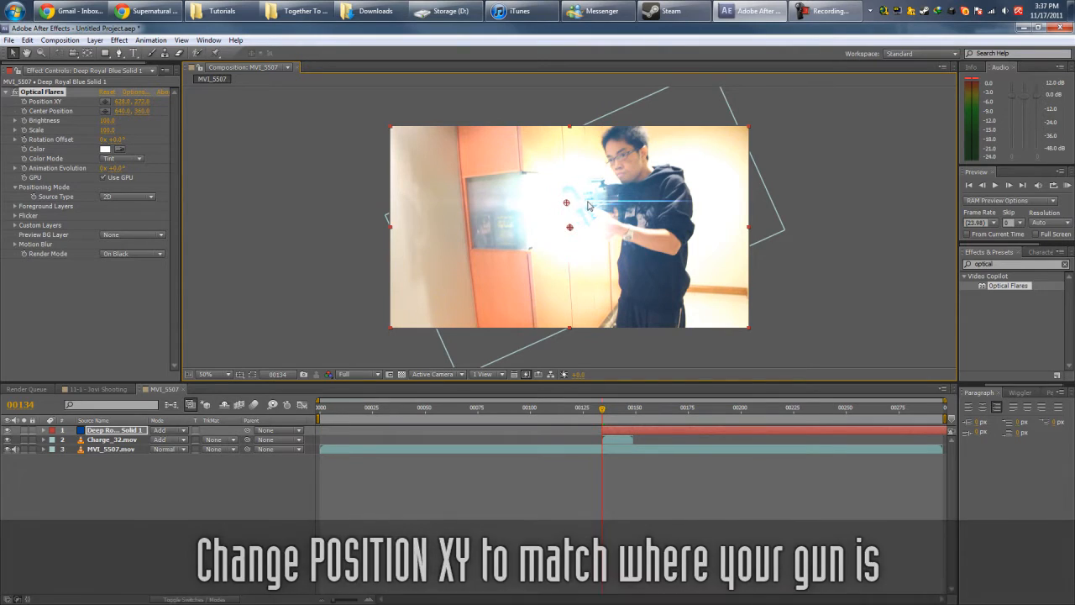
Adjust the flare's Position XY to about 636, 252 and place its Center Position at about -78, 746, outside the frame
left_click_drag(570, 205, 464, 267)
left_click(106, 112)
left_click(415, 297)
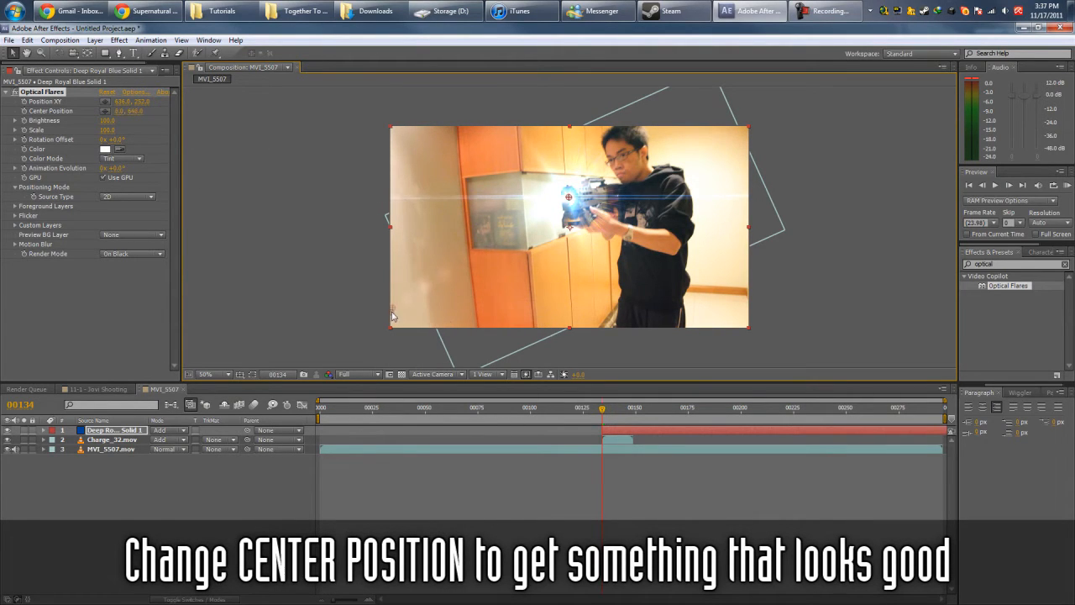
left_click_drag(415, 298, 370, 335)
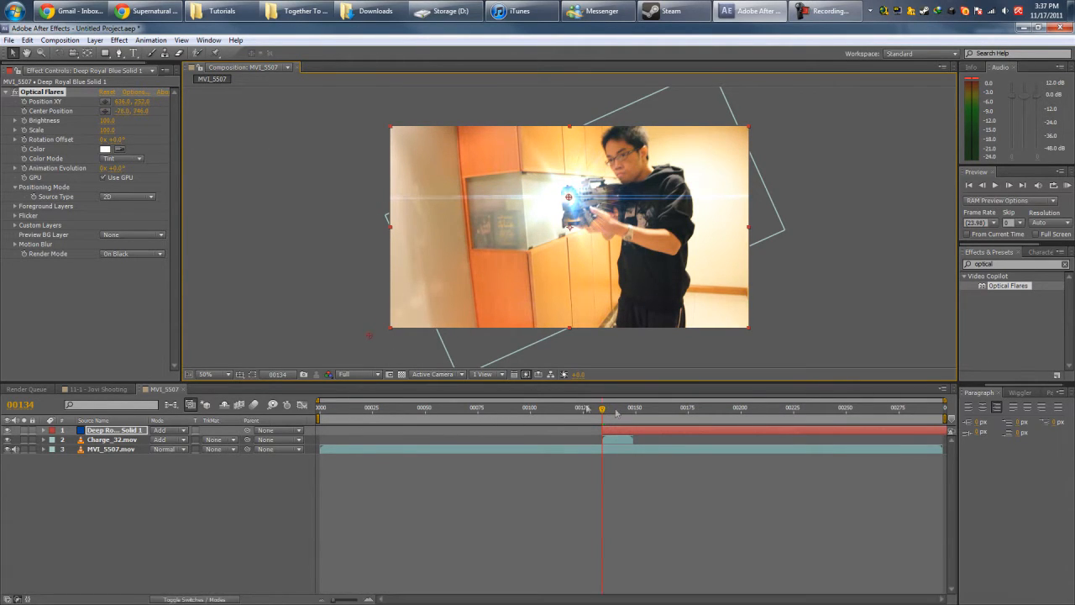
Start keyframing the flare's Brightness at frame 134 and reveal the solid's keyframes
left_click_drag(602, 409, 600, 409)
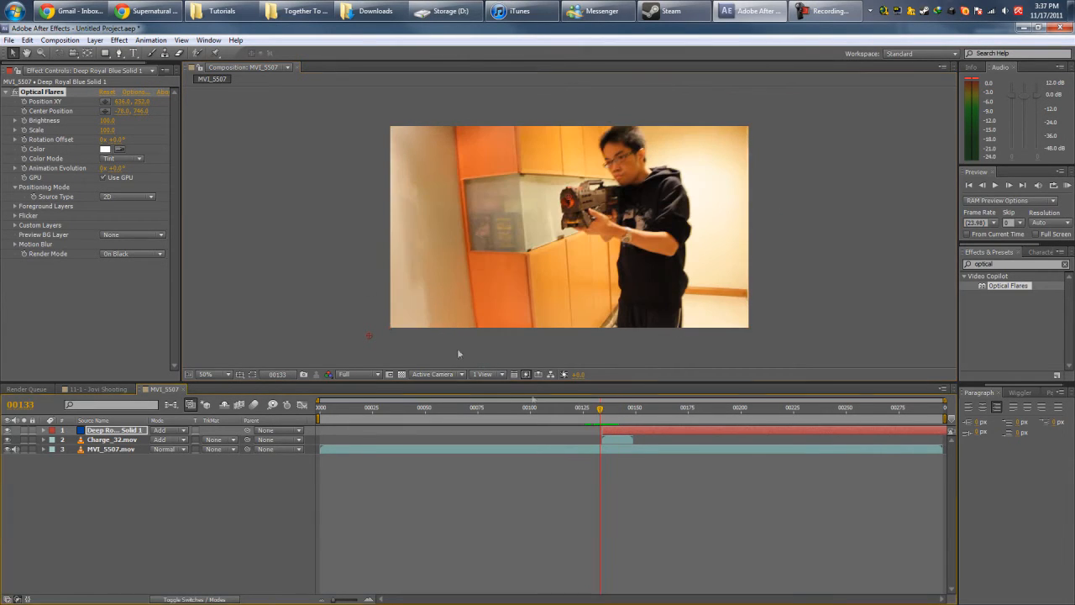
key("Page_Down")
left_click(61, 197)
left_click(132, 430)
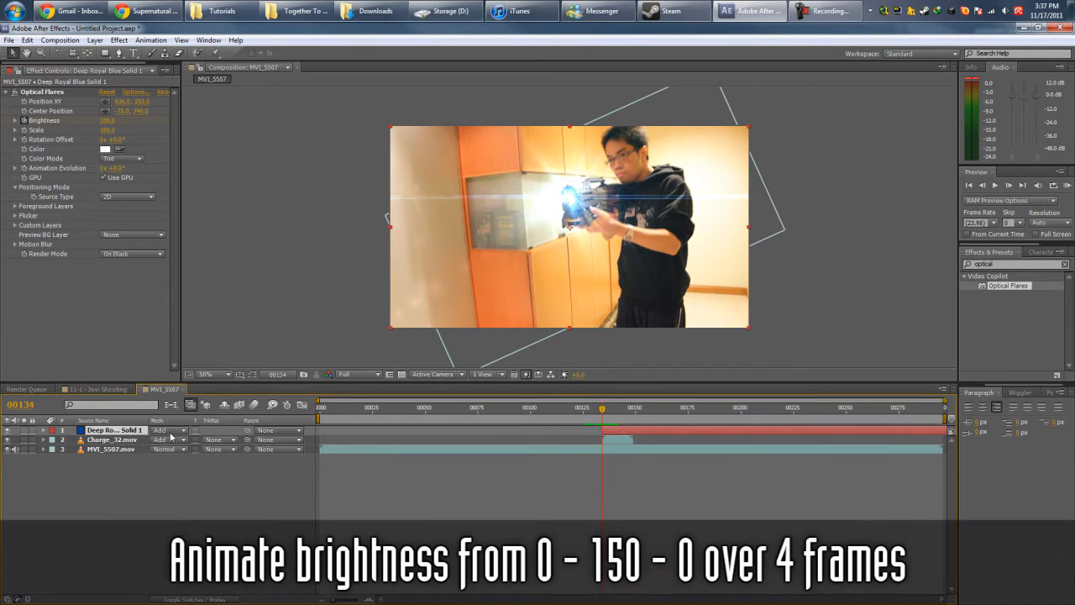
key("u")
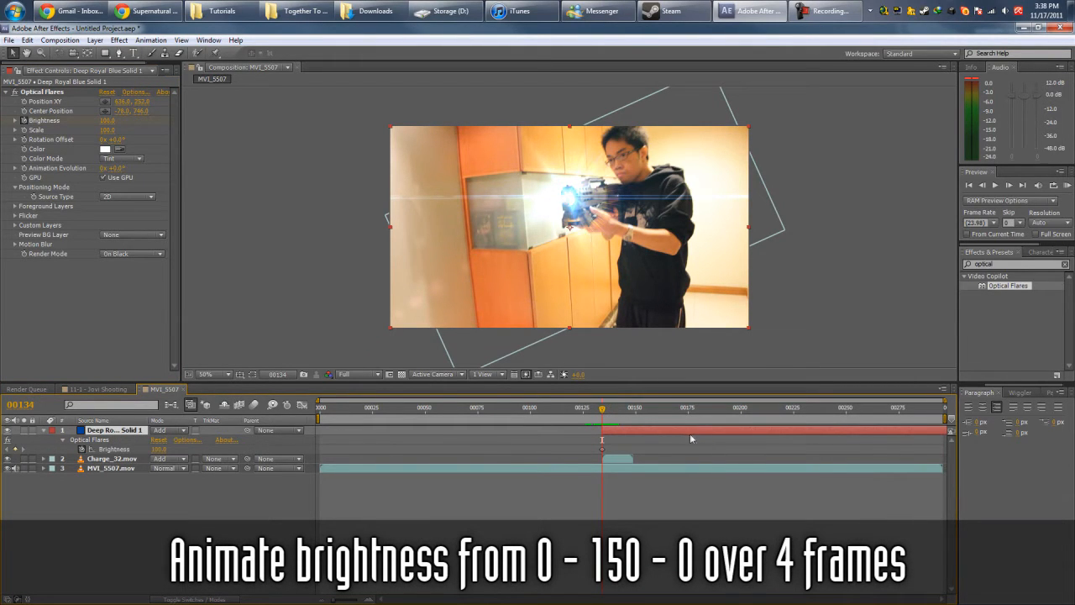
Add a Brightness keyframe at frame 136 and one with the value 0 at frame 138
key("Page_Down")
key("Page_Down")
left_click(13, 451)
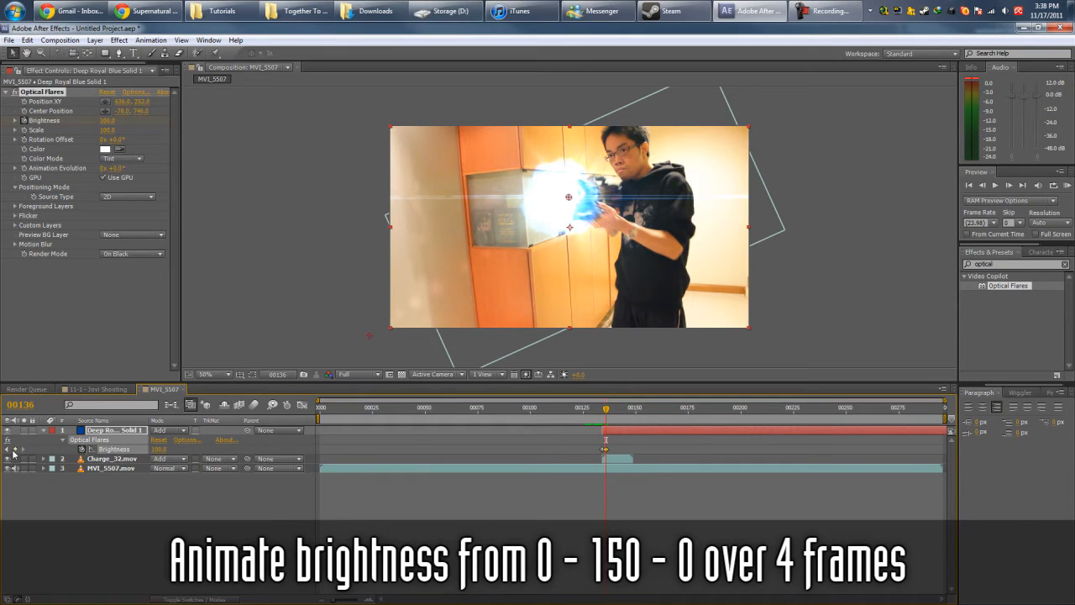
key("Page_Down")
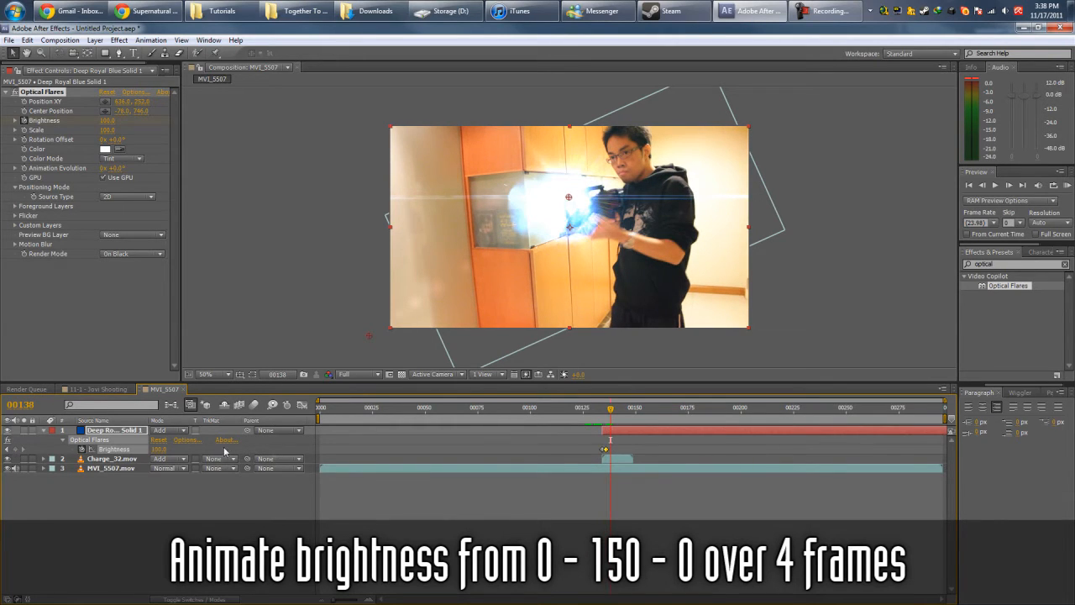
key("Return")
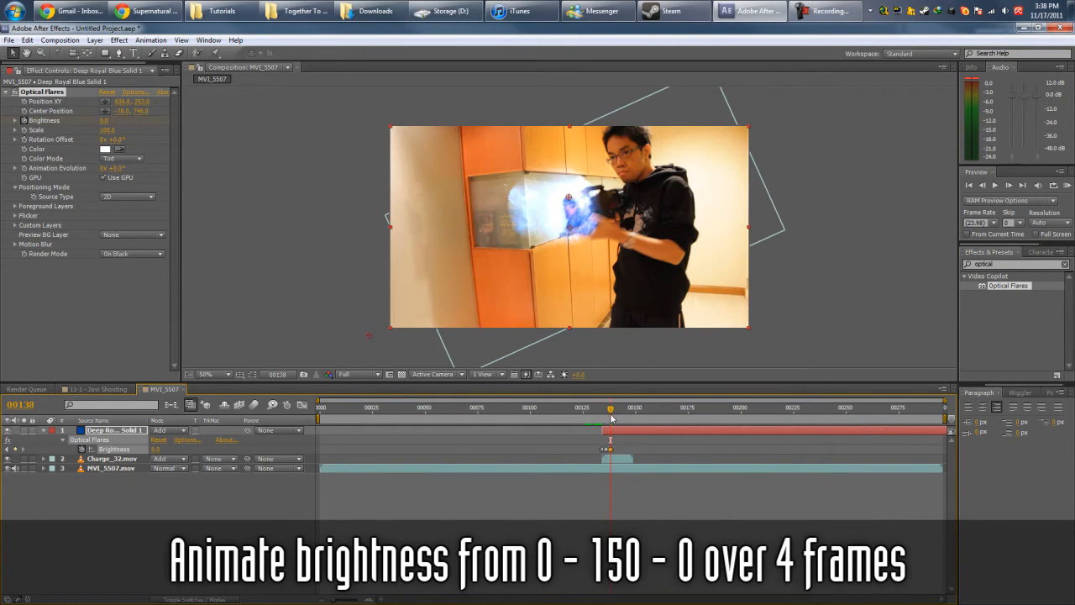
Return to frame 134 and set the first Brightness keyframe to 0
key("Page_Up")
key("Page_Up")
key("Page_Up")
key("Page_Up")
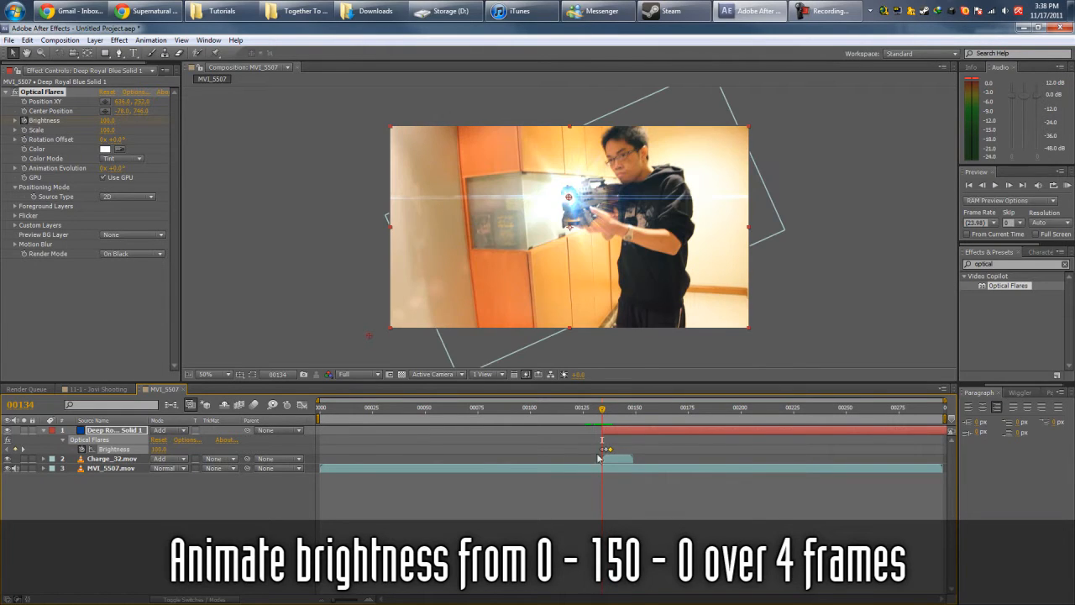
type("0")
key("Return")
Set the middle Brightness keyframe at frame 136 to 150
key("Page_Down")
key("Page_Down")
key("Page_Down")
key("Page_Down")
key("Page_Down")
key("Page_Up")
key("Page_Up")
key("Page_Up")
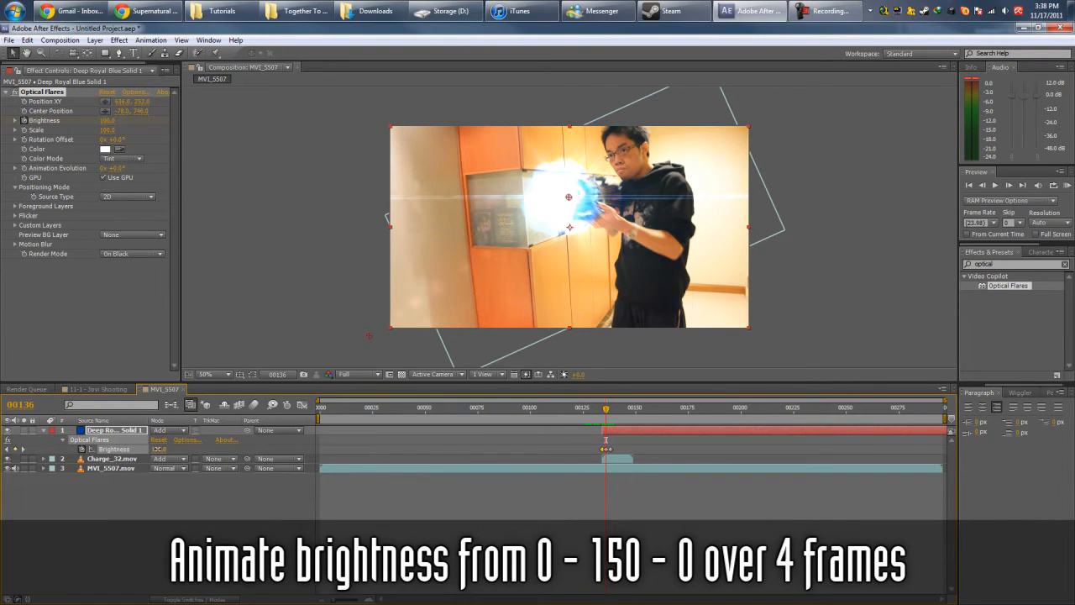
left_click_drag(157, 450, 161, 449)
left_click(159, 449)
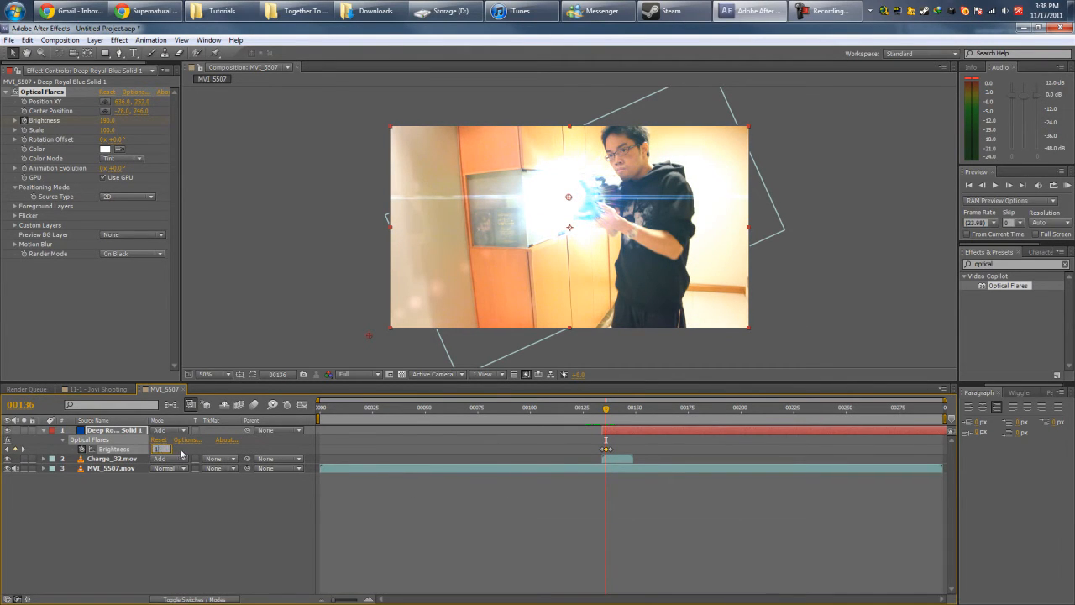
Create a black (000000) full-frame solid above the flare layer and trim its start to frame 134
left_click_drag(606, 412, 603, 414)
left_click(96, 534)
right_click(140, 513)
mouse_move(273, 412)
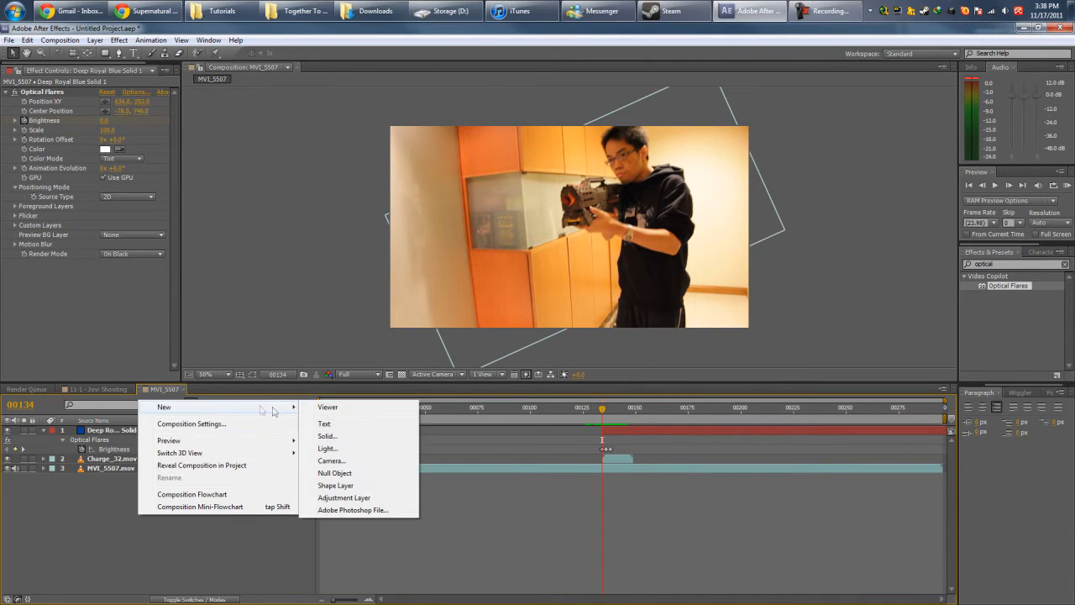
right_click(145, 564)
left_click(143, 567)
right_click(191, 508)
mouse_move(247, 408)
left_click(376, 430)
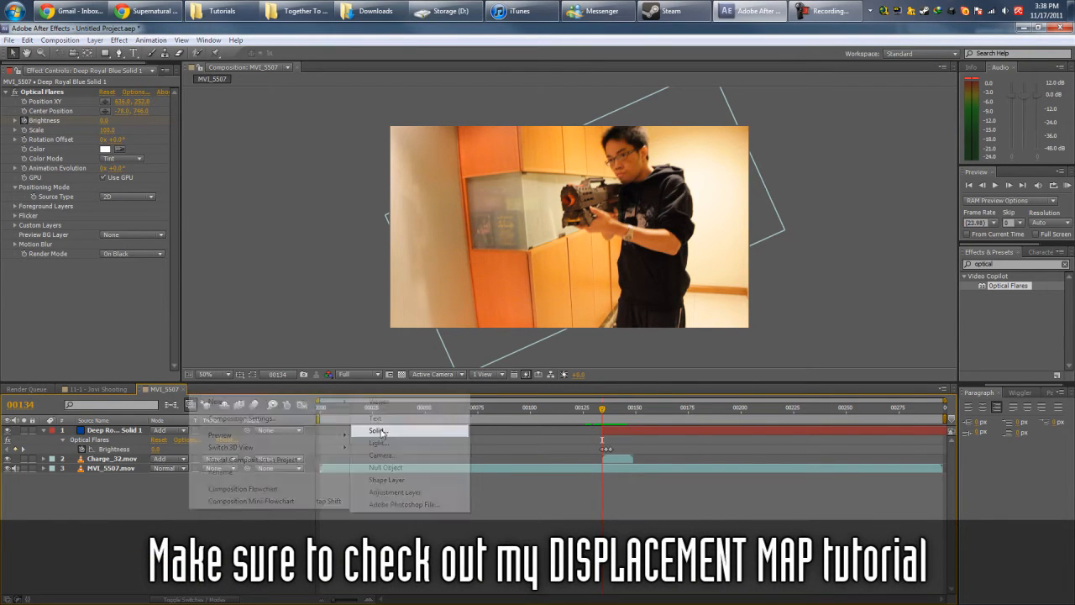
left_click(532, 389)
left_click_drag(374, 420, 374, 511)
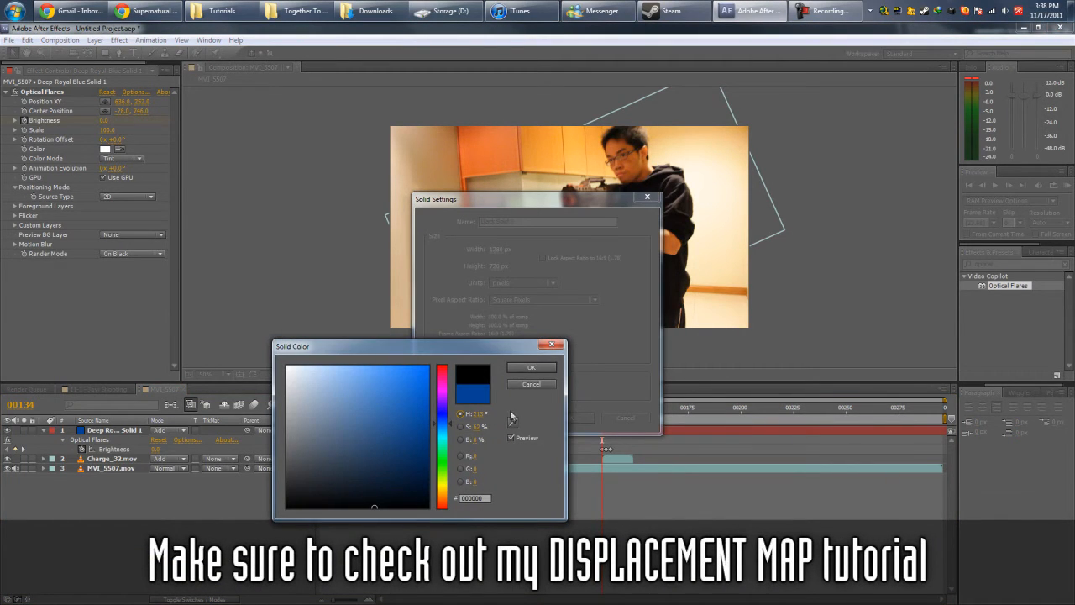
left_click(529, 371)
left_click(579, 418)
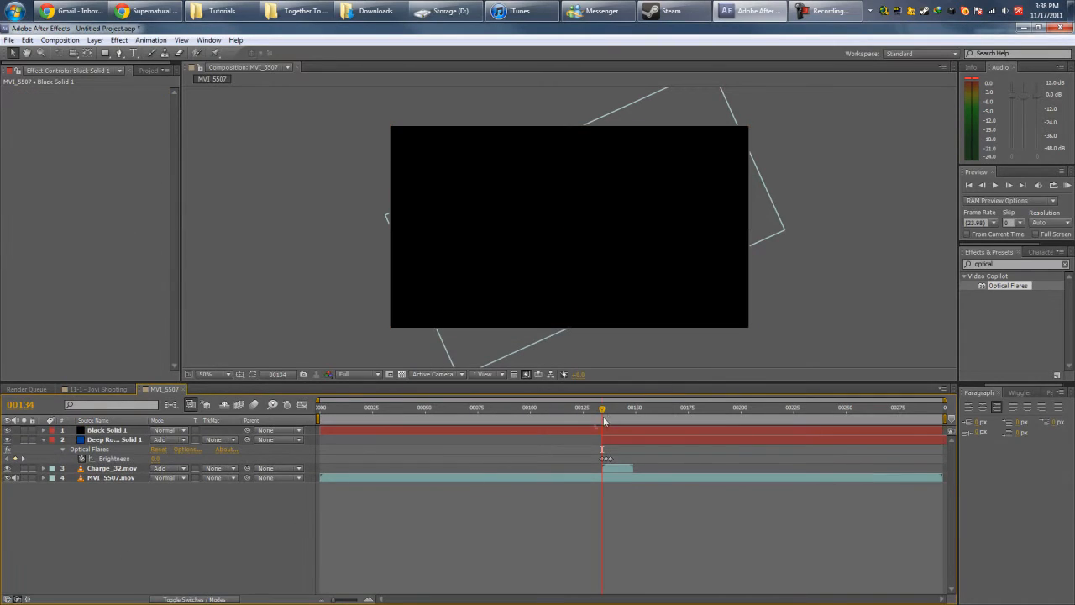
left_click(101, 430)
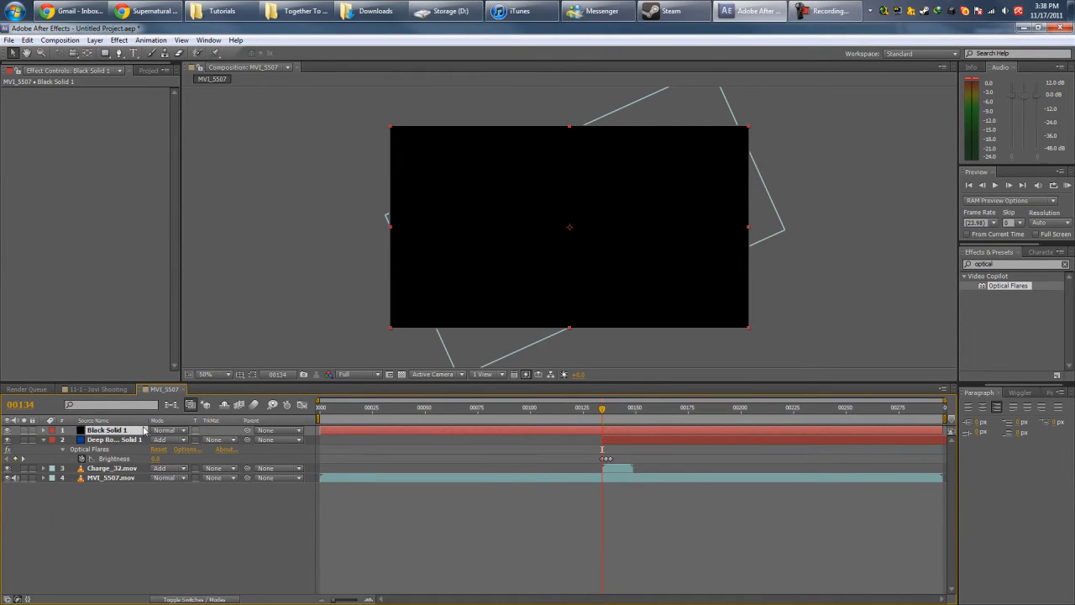
key("alt+bracketleft")
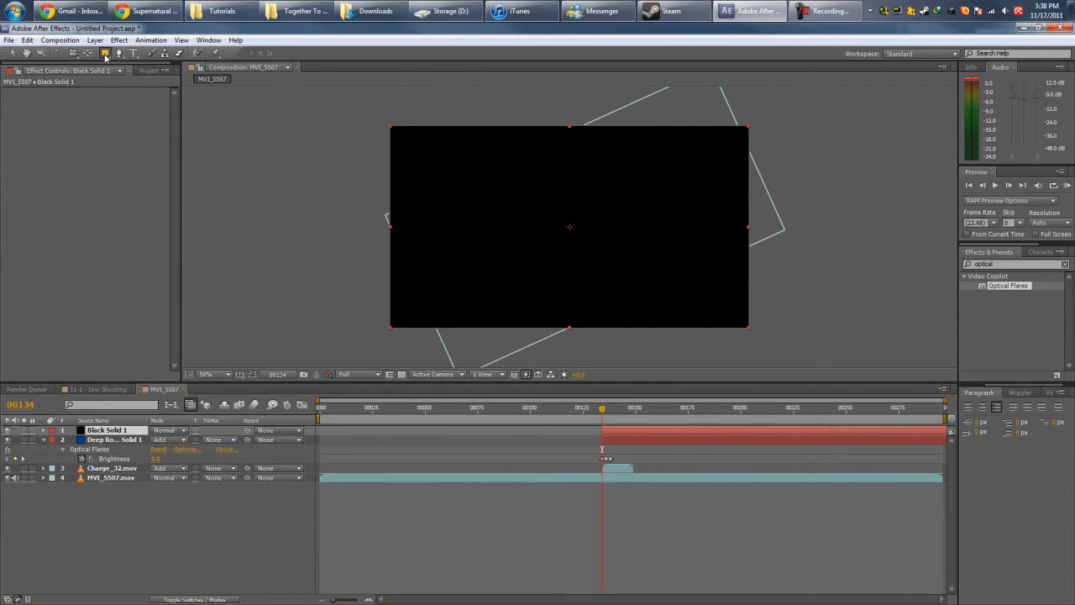
Use the Ellipse Tool to draw a large circular mask on the black solid around the gun area
left_click(106, 53)
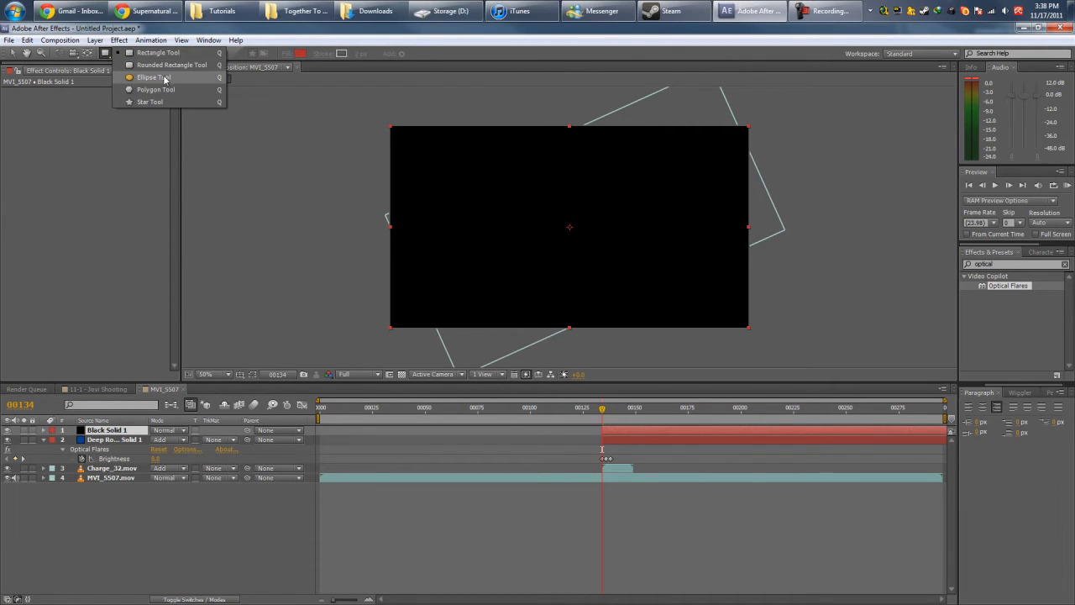
left_click(164, 79)
left_click_drag(499, 144, 599, 225)
double_click(674, 242)
left_click(17, 56)
Draw a second, smaller circular mask on the black solid and center it inside the first circle
left_click(106, 54)
left_click_drag(509, 157, 651, 299)
double_click(536, 288)
left_click_drag(594, 254, 572, 252)
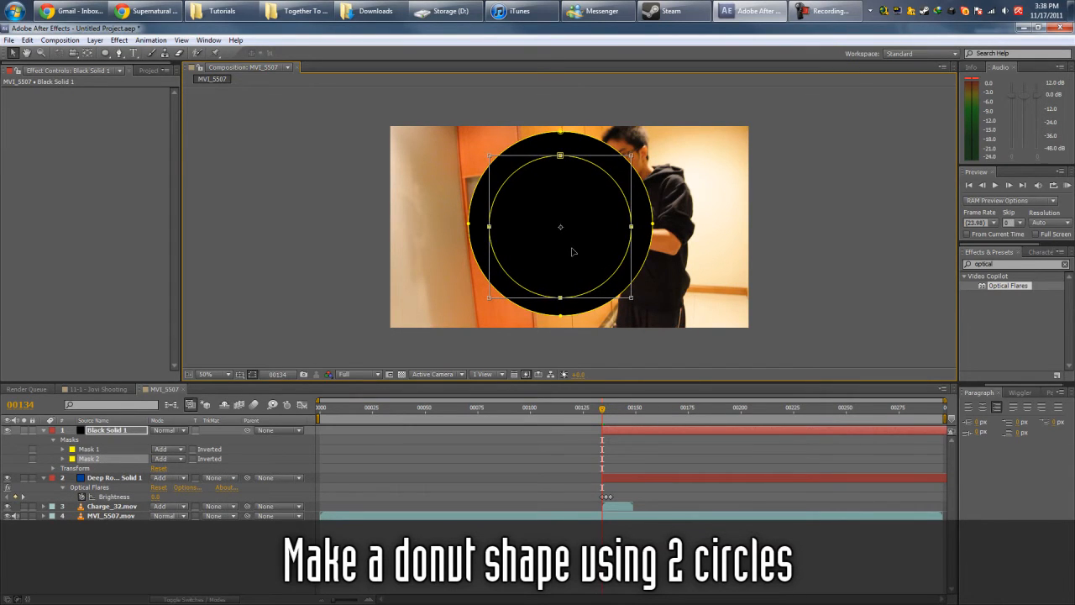
key("Return")
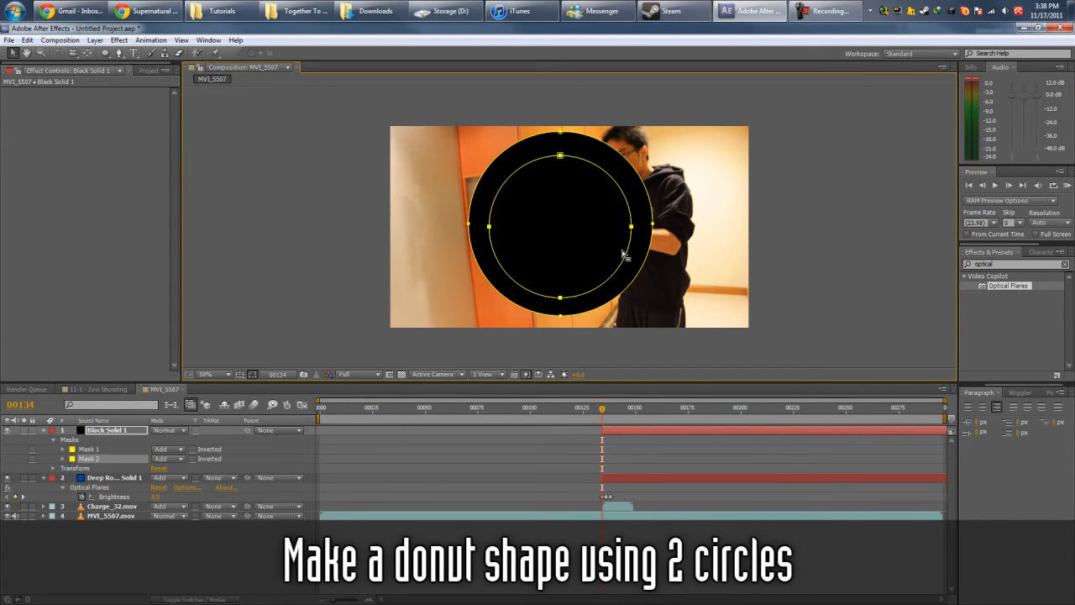
double_click(629, 251)
mouse_move(535, 230)
left_mouse_down()
mouse_move(623, 224)
mouse_move(522, 223)
left_mouse_up()
key("Return")
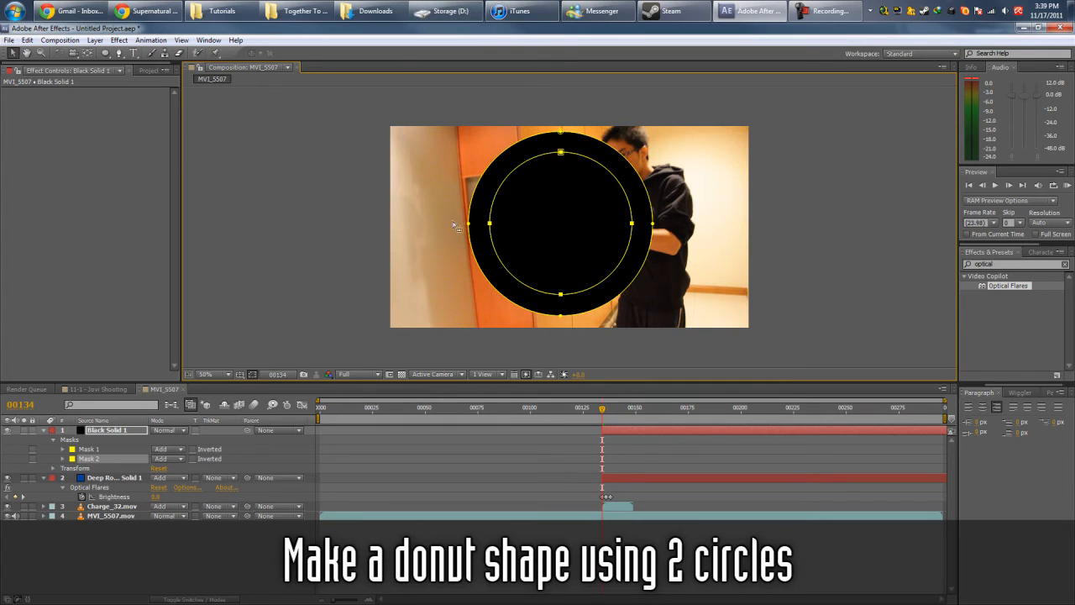
Set Mask 2's mode to Subtract to turn the black solid into a donut
left_click(167, 458)
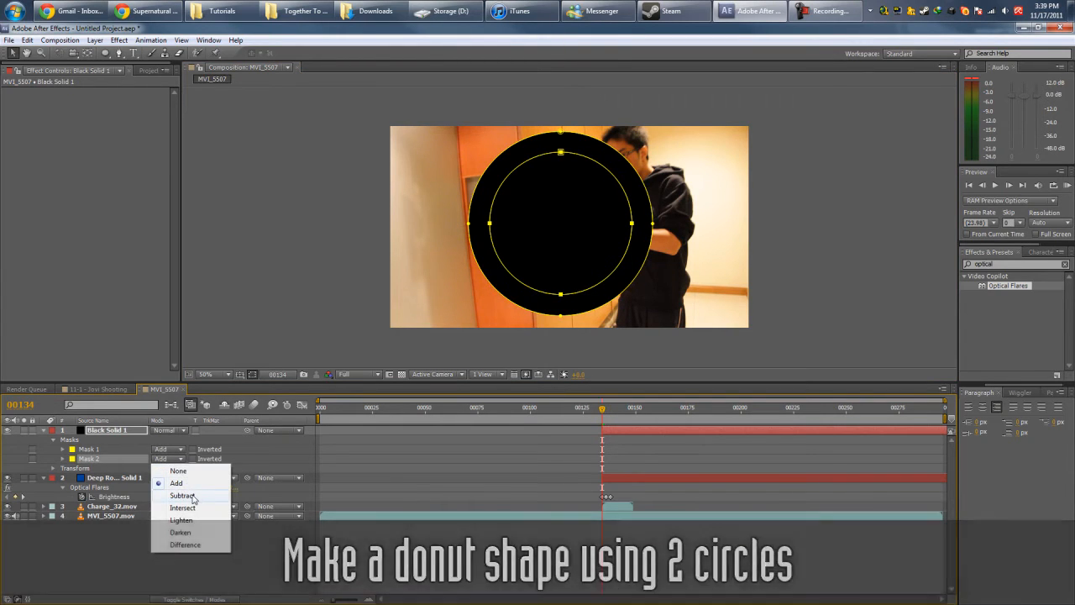
left_click(195, 495)
left_click(161, 578)
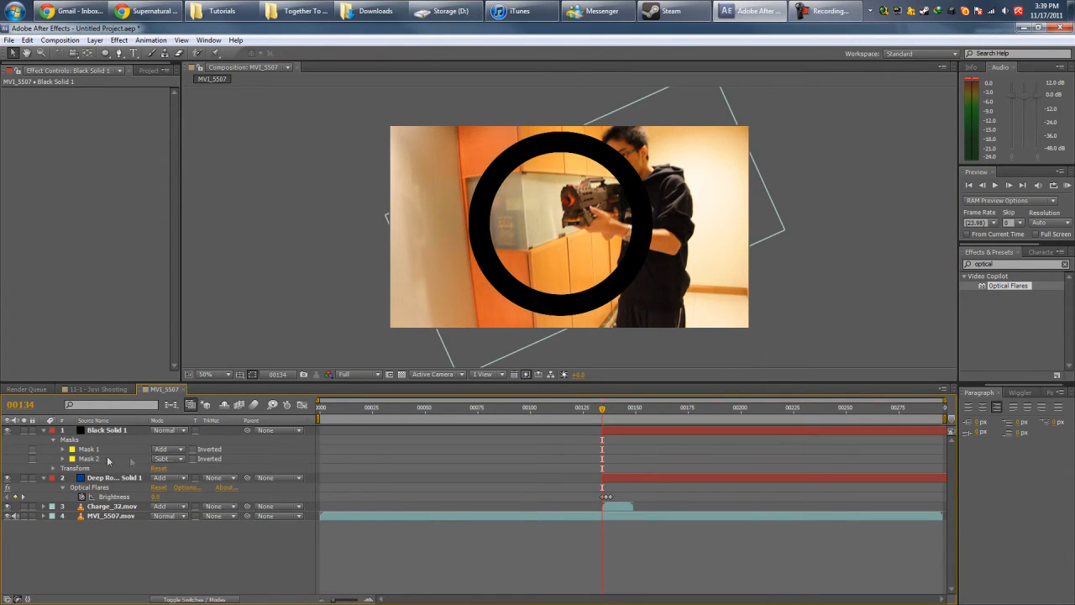
Set the Mask Feather of both masks on the black solid to 25 pixels
left_click(95, 459)
left_click(93, 449, "shift")
key("f")
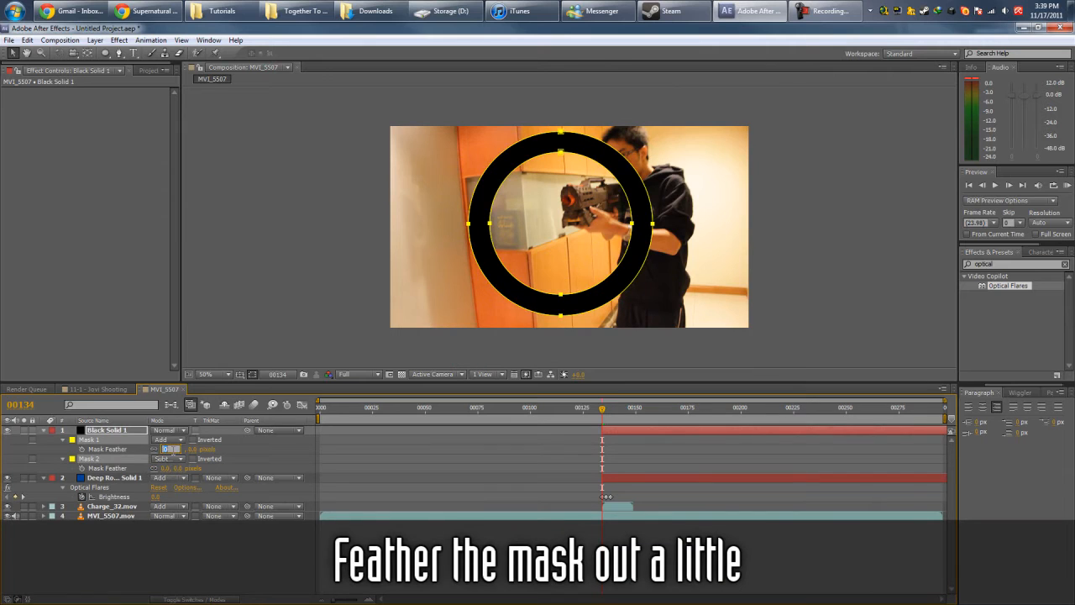
key("Return")
left_click(423, 438)
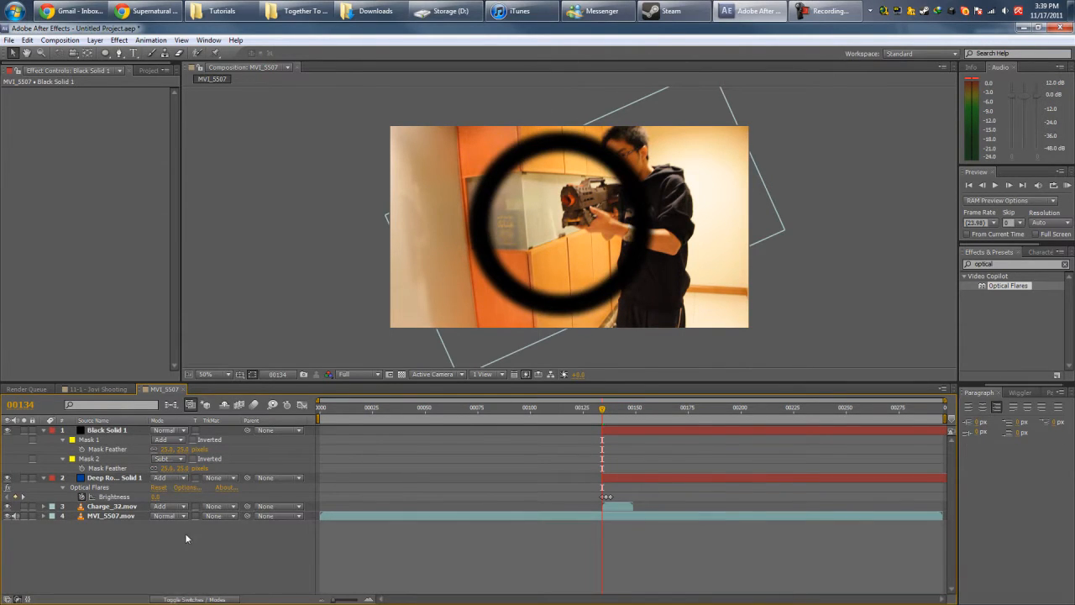
Pre-compose the donut solid as "Displacement map", moving all attributes into the new composition and opening it
left_click(115, 430)
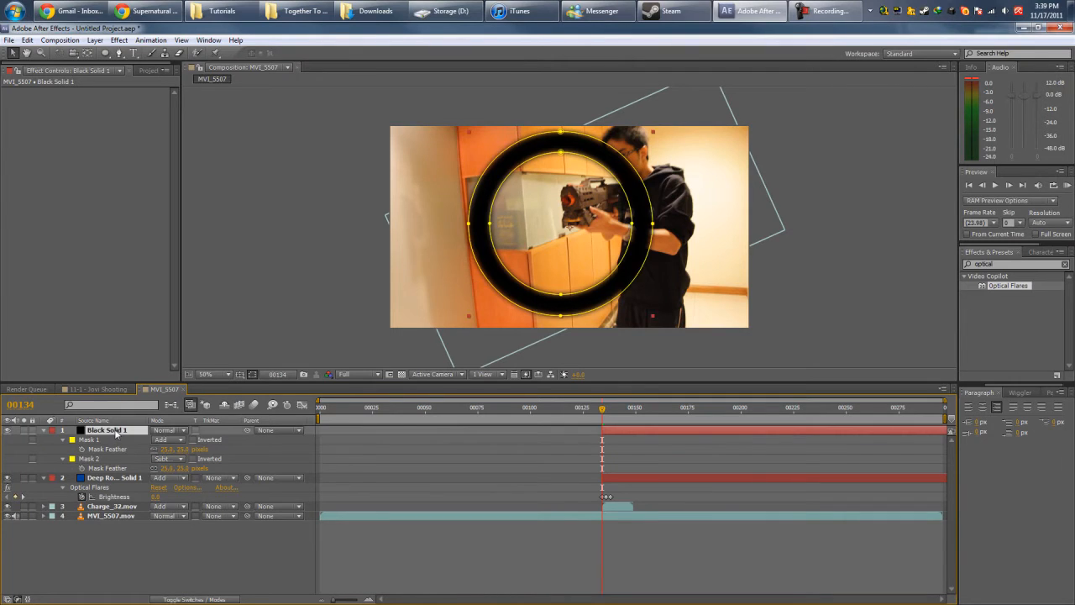
left_click(95, 40)
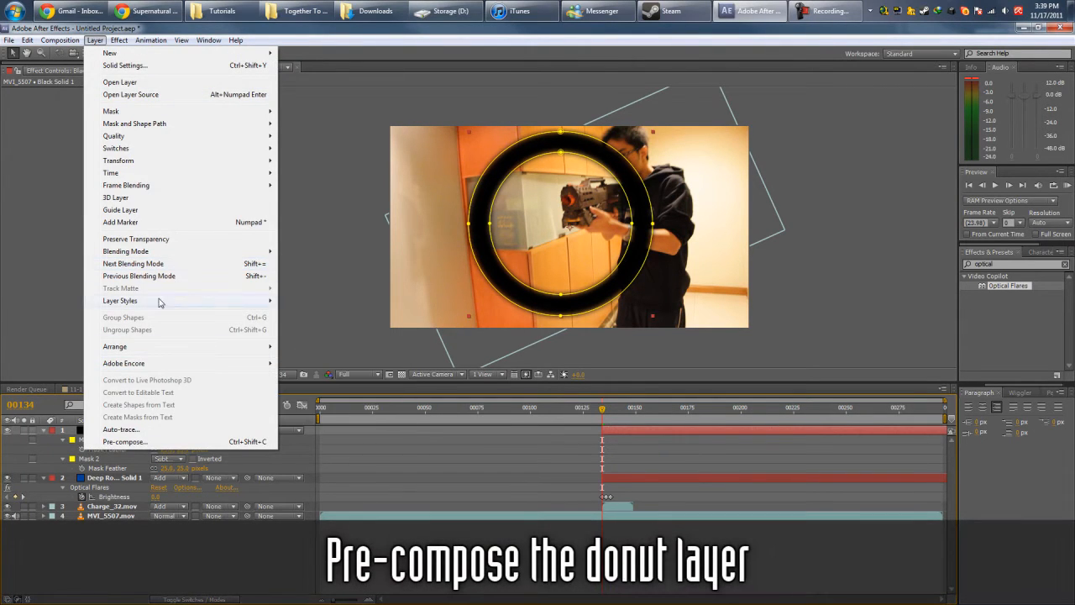
left_click(124, 441)
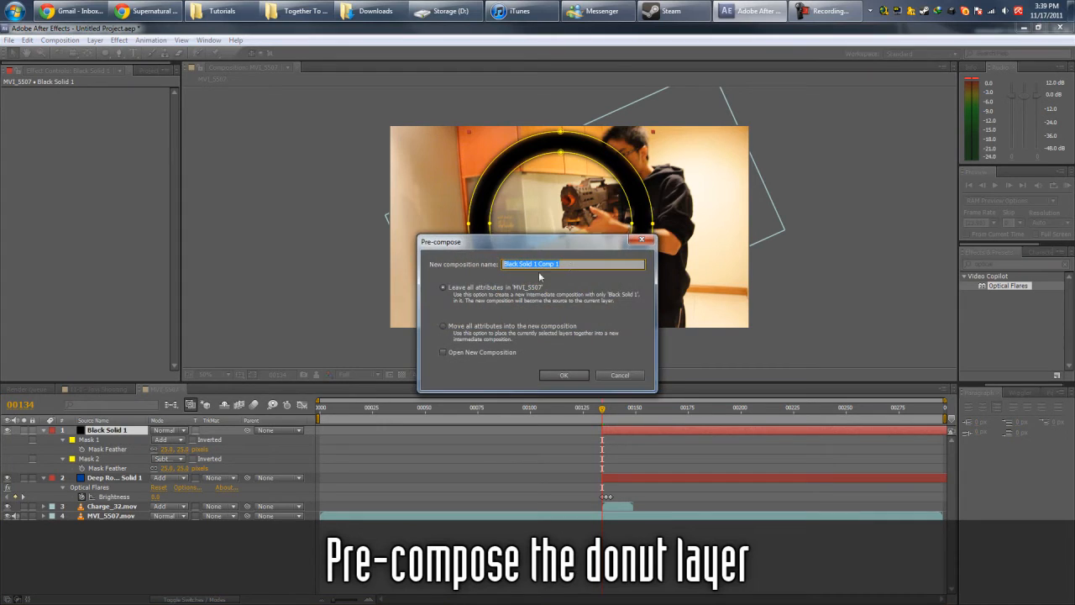
type("Displacement map")
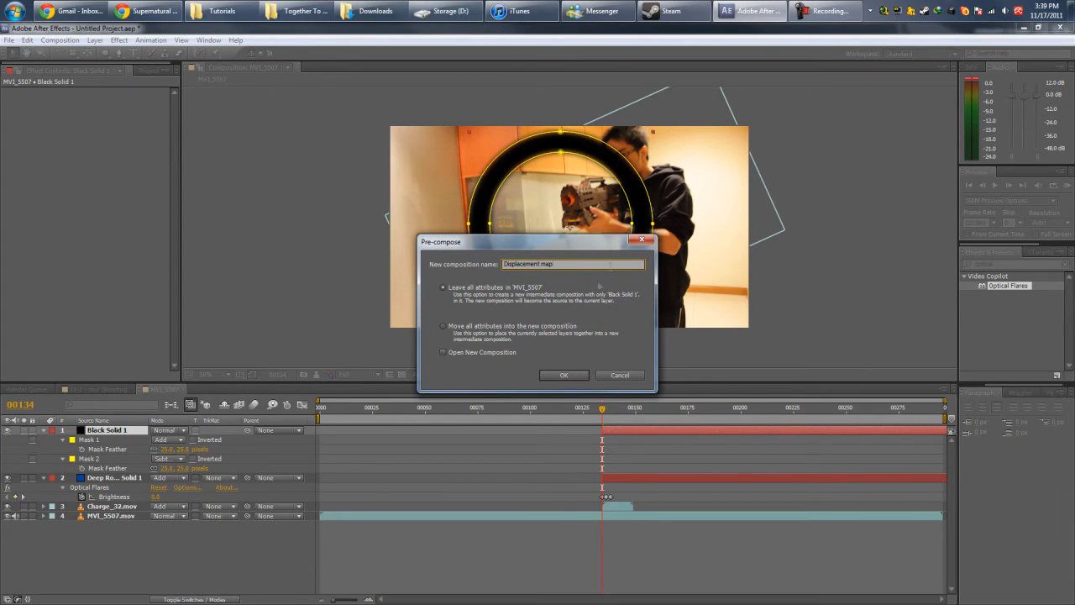
left_click(498, 333)
left_click(560, 376)
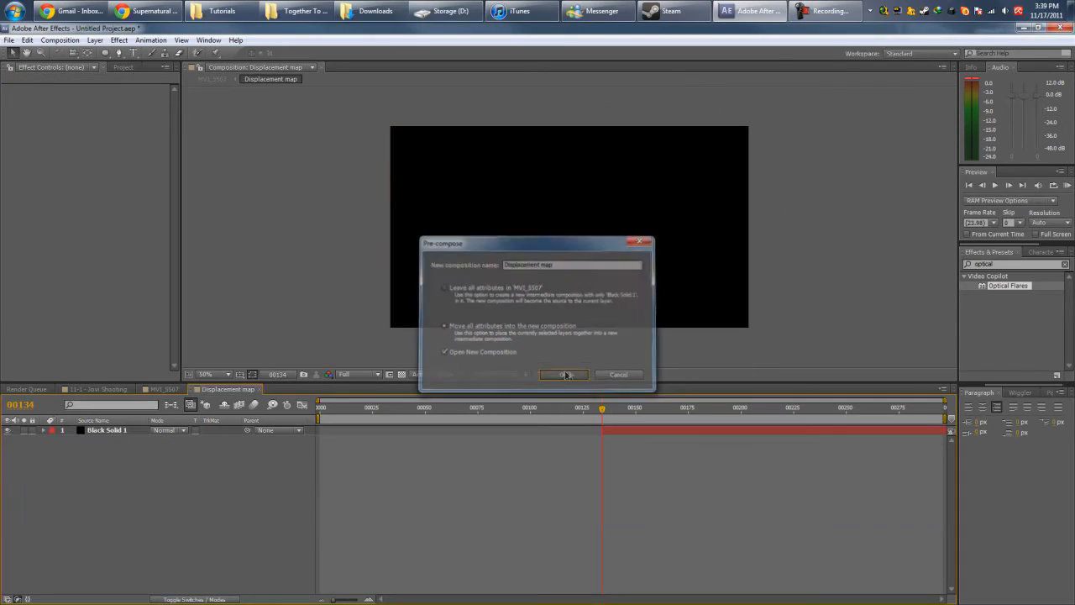
Copy the MVI_5507.mov layer from the main composition into Displacement map and place it below the black solid
left_click(165, 389)
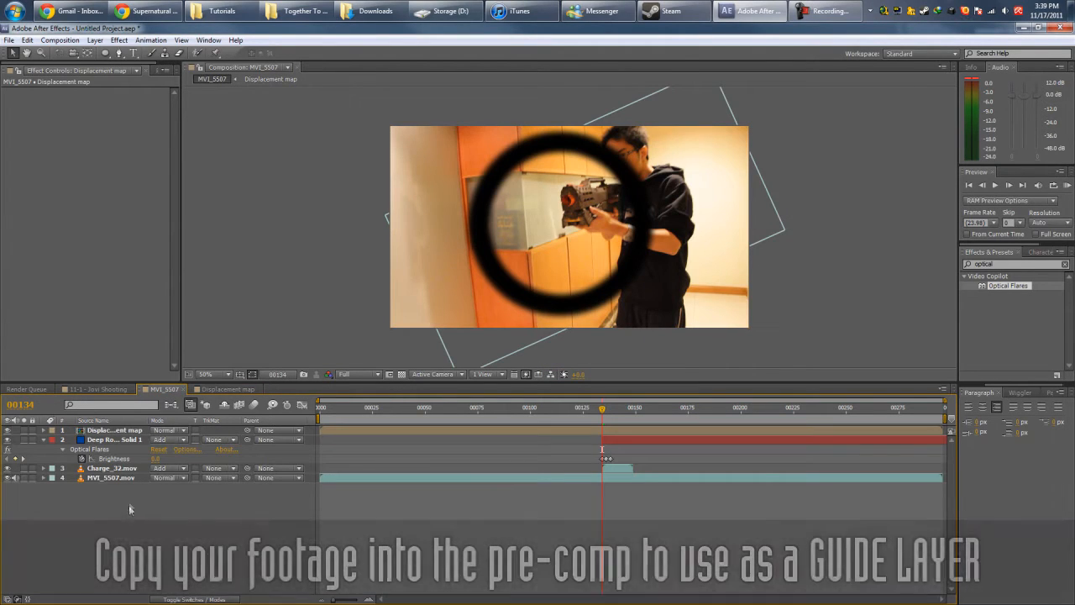
left_click(226, 389)
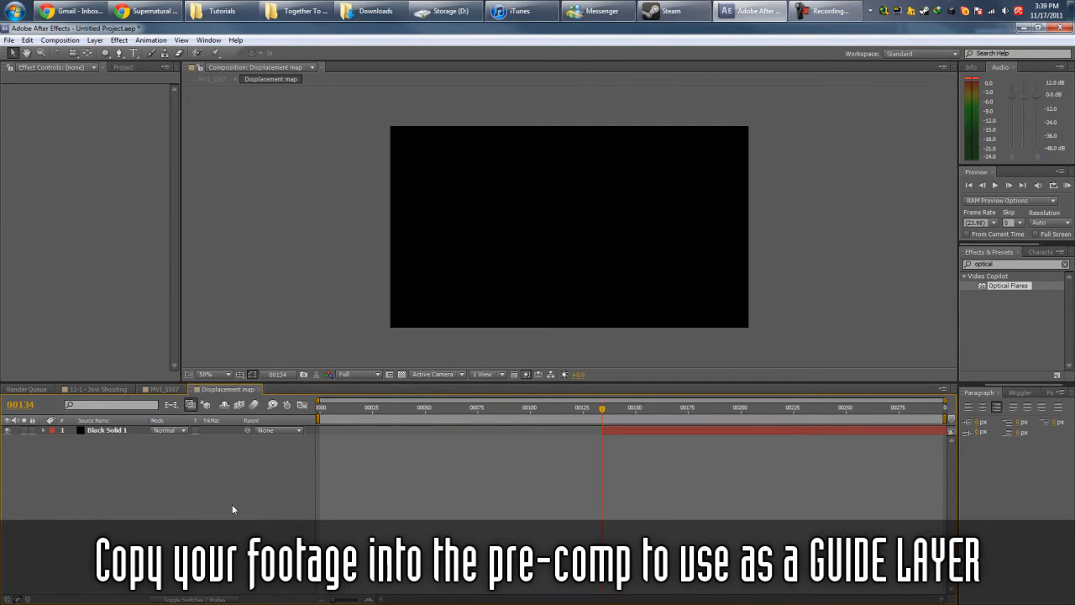
key("ctrl+v")
left_click_drag(89, 430, 105, 449)
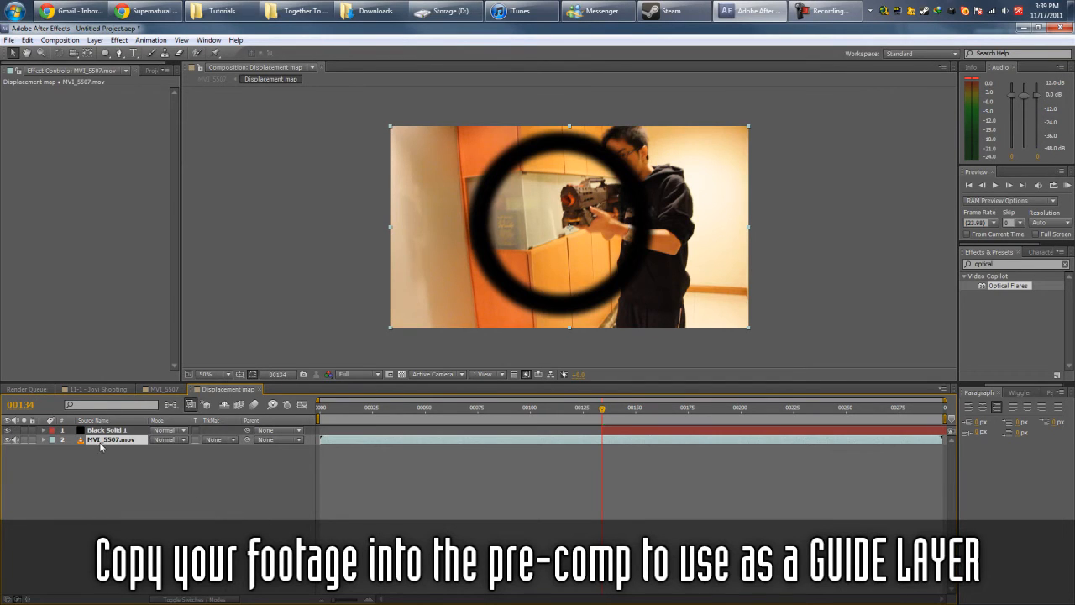
Make the copied MVI_5507.mov layer a guide layer and select the black donut solid
right_click(108, 443)
left_click(213, 174)
mouse_move(603, 412)
left_mouse_down()
mouse_move(569, 413)
mouse_move(602, 412)
left_mouse_up()
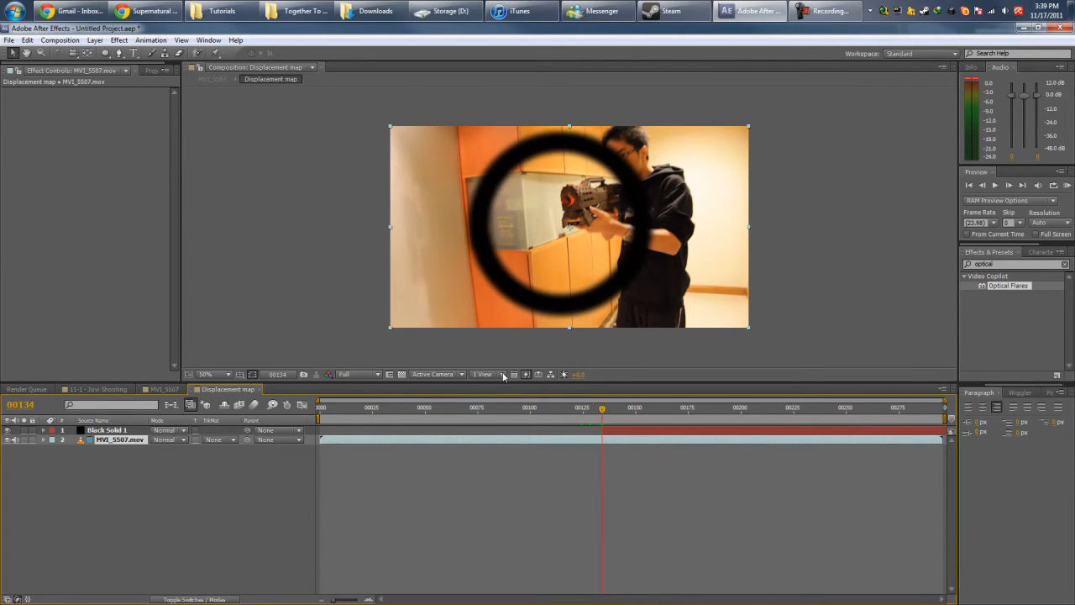
left_click(220, 530)
left_click(123, 431)
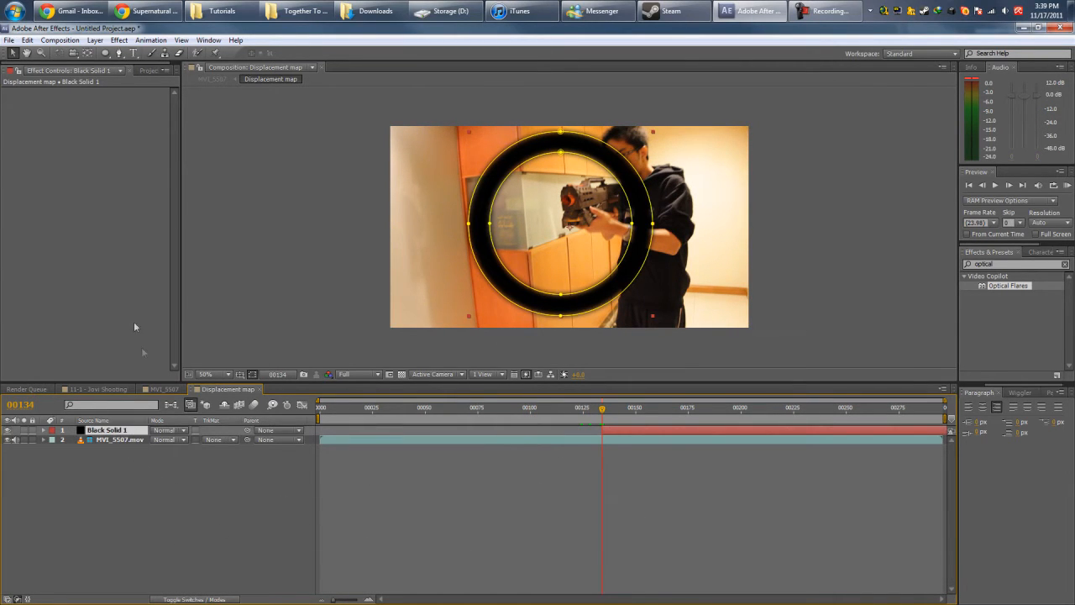
Apply Fractal Noise to the black donut solid, setting its Contrast to about 145 and Brightness to about 12
right_click(97, 211)
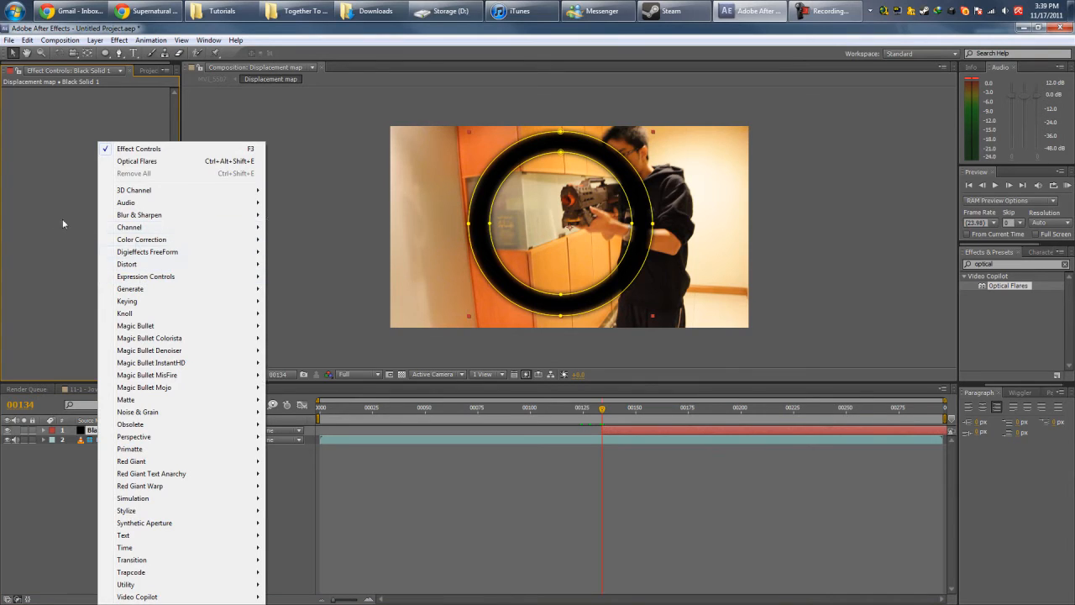
right_click(48, 304)
right_click(86, 107)
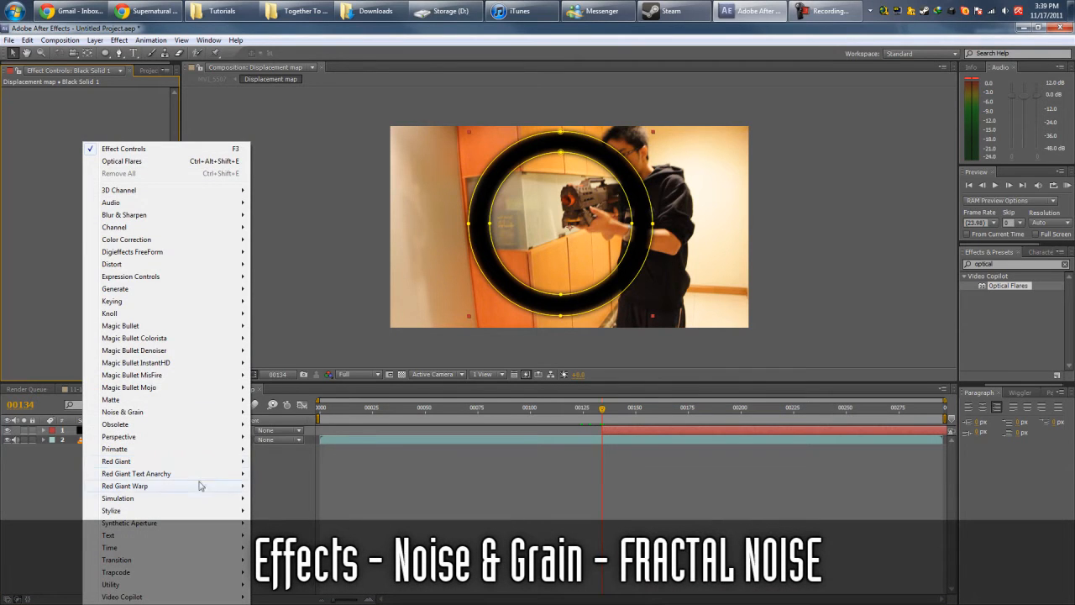
mouse_move(186, 411)
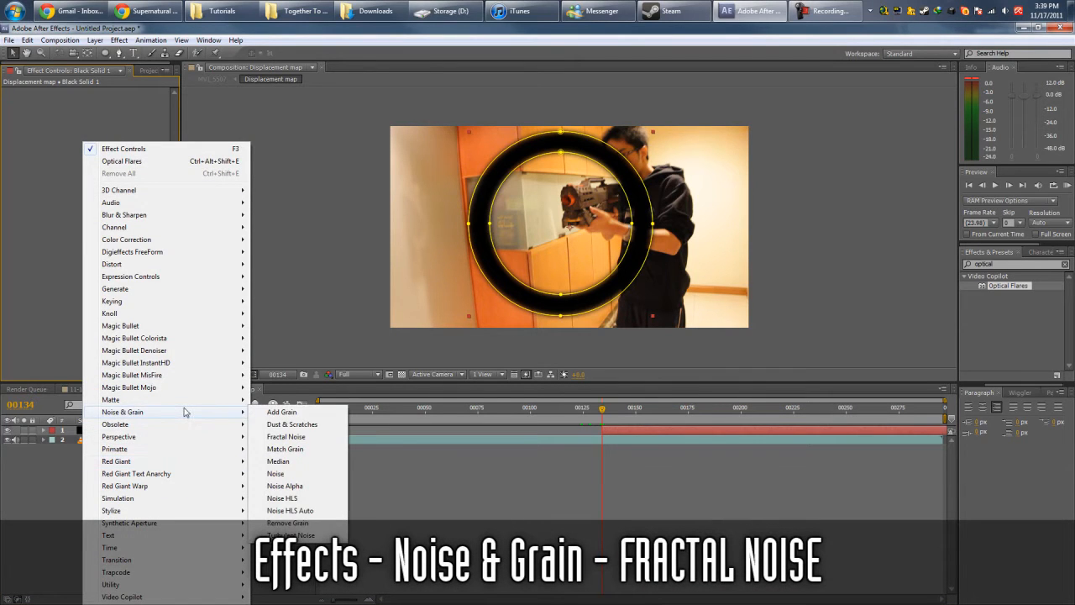
left_click(295, 436)
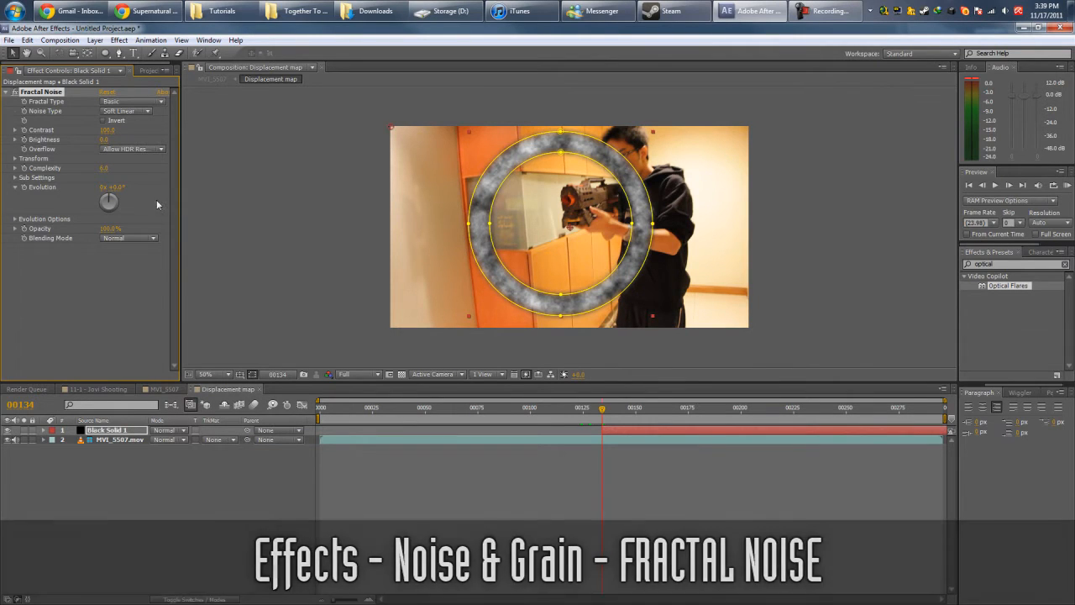
left_click_drag(127, 129, 110, 139)
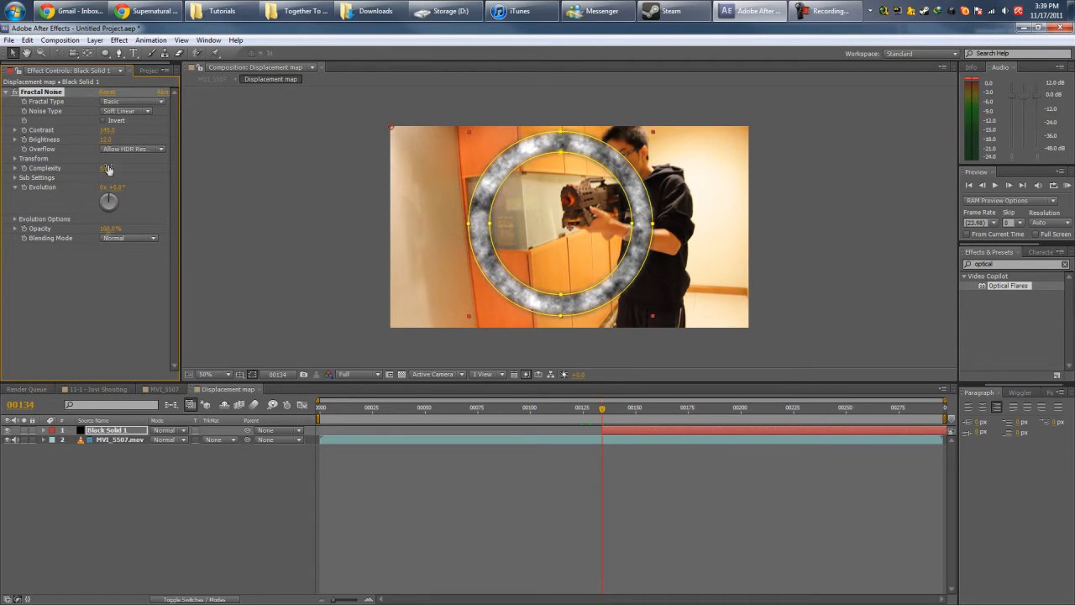
Move the donut solid over the gun's muzzle and scale it down to 17% so the ring surrounds the barrel
left_click_drag(582, 255, 586, 244)
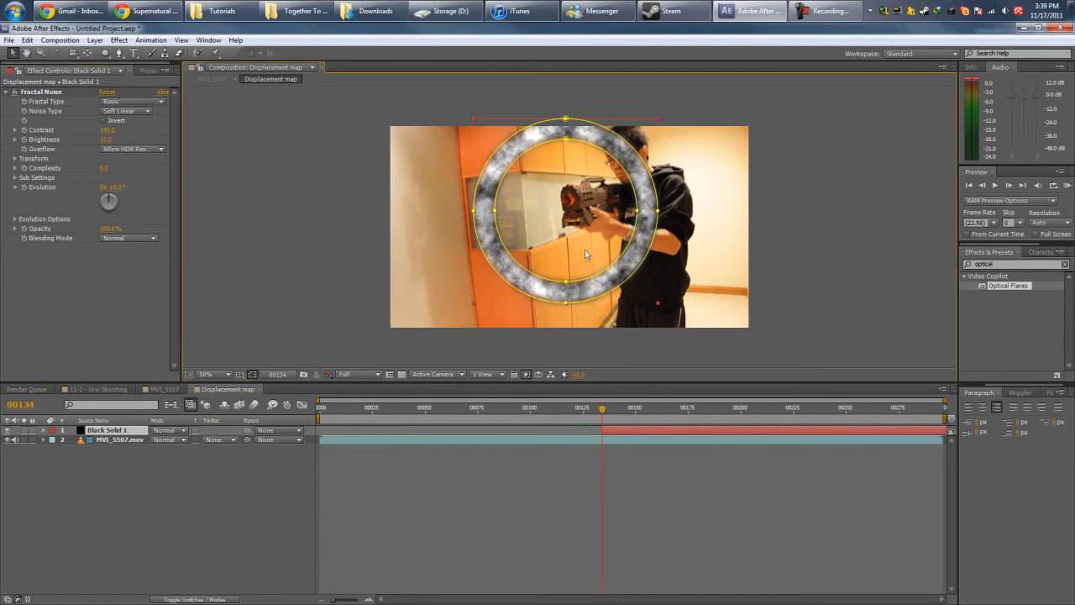
left_click(205, 485)
left_click(129, 430)
key("s")
left_click_drag(168, 446, 126, 448)
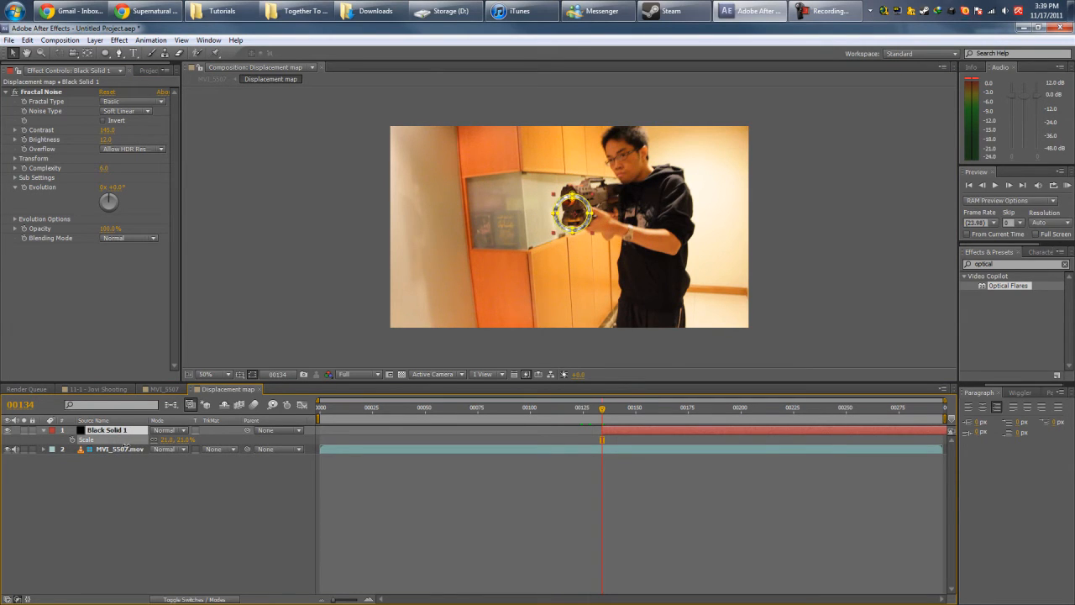
key("period")
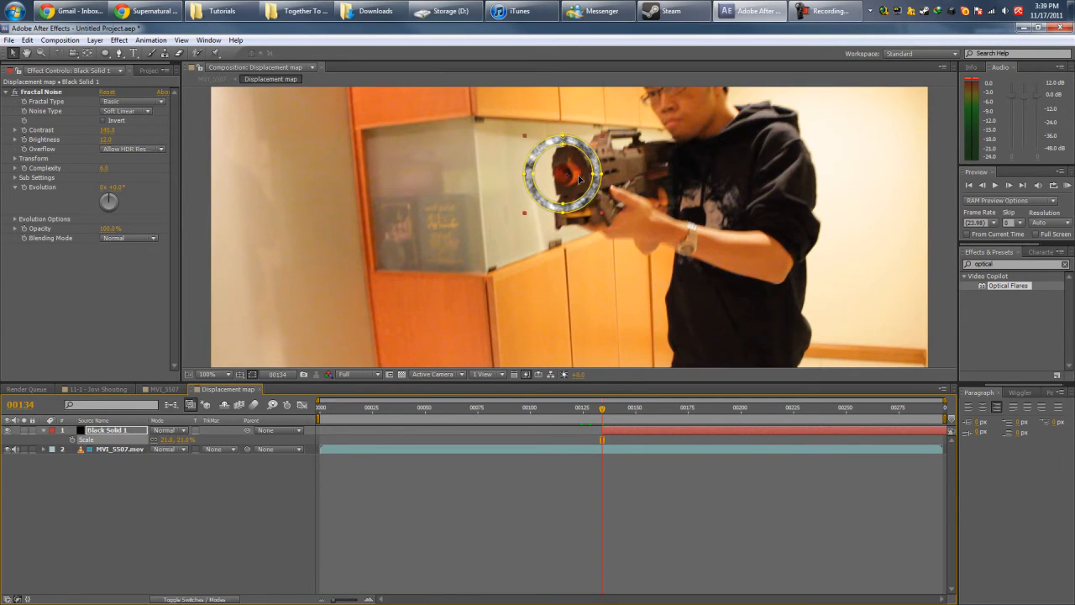
left_click_drag(165, 445, 162, 439)
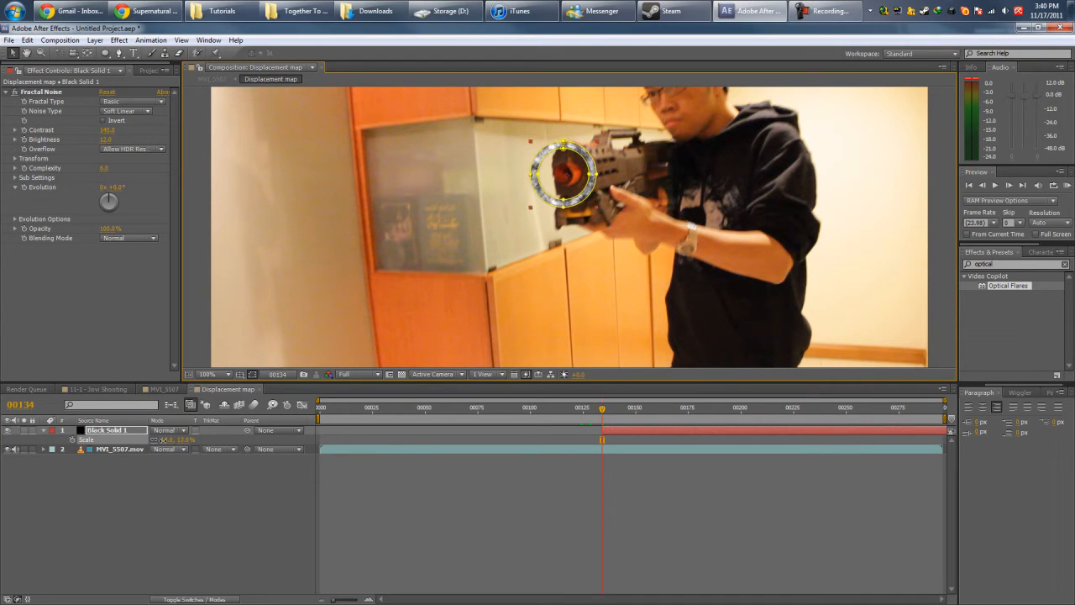
left_click(140, 520)
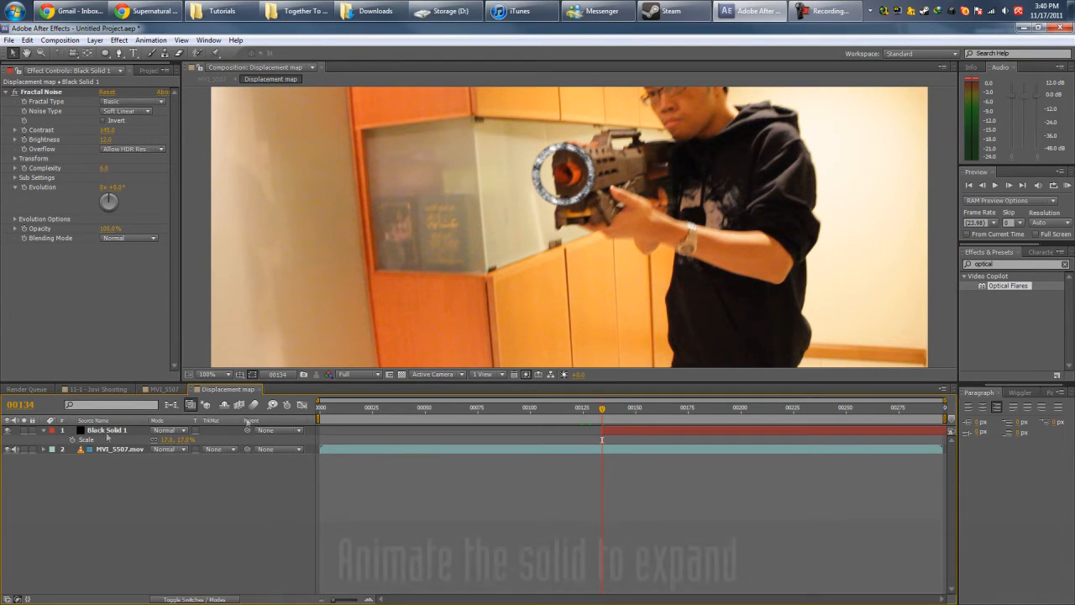
Animate the donut solid's Scale from 17% at frame 134 to 142% at frame 139
left_click(72, 440)
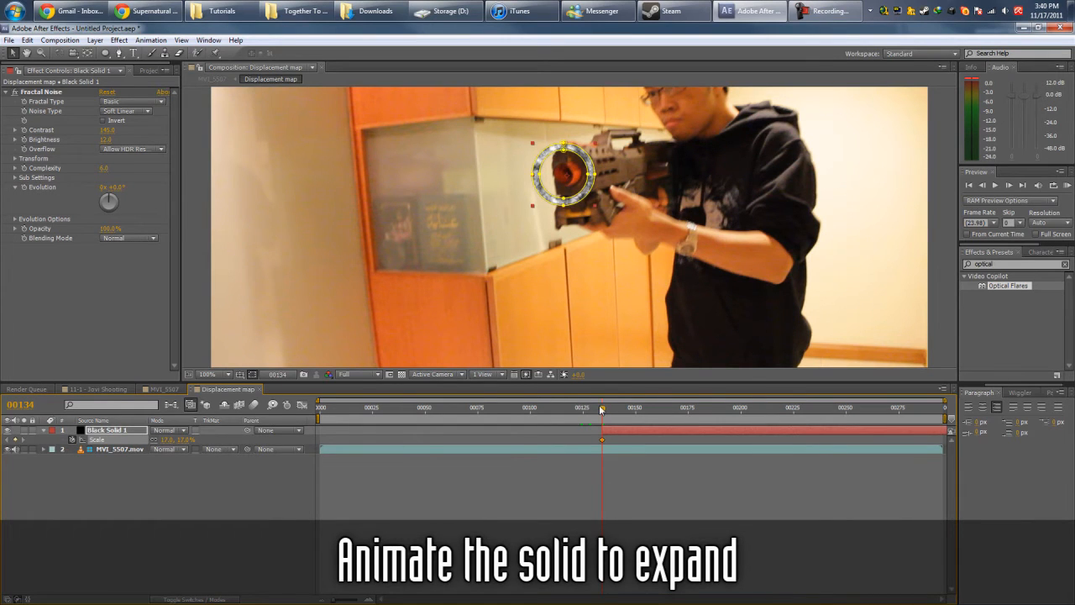
left_click_drag(602, 409, 613, 409)
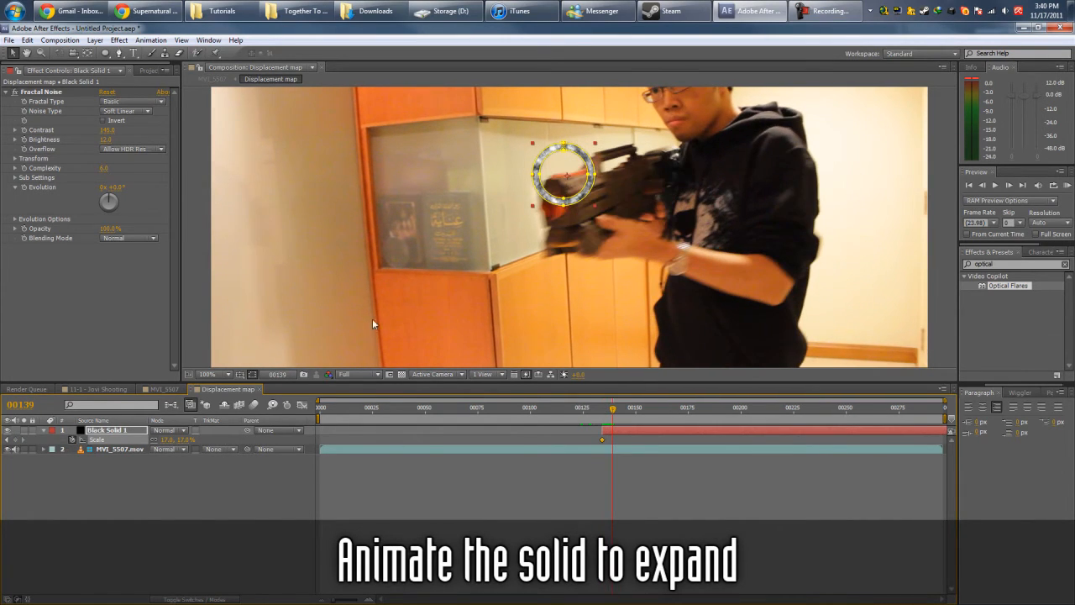
scroll(577, 210, "down", 2)
left_click_drag(160, 440, 194, 441)
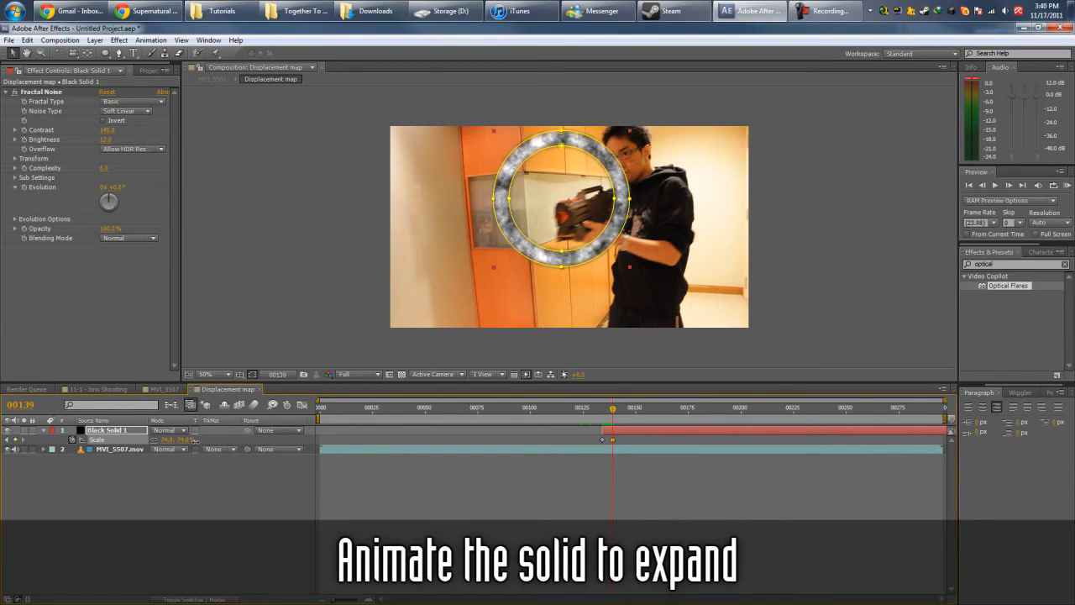
mouse_move(614, 409)
left_mouse_down()
mouse_move(585, 409)
mouse_move(613, 410)
left_mouse_up()
left_click_drag(167, 443, 199, 439)
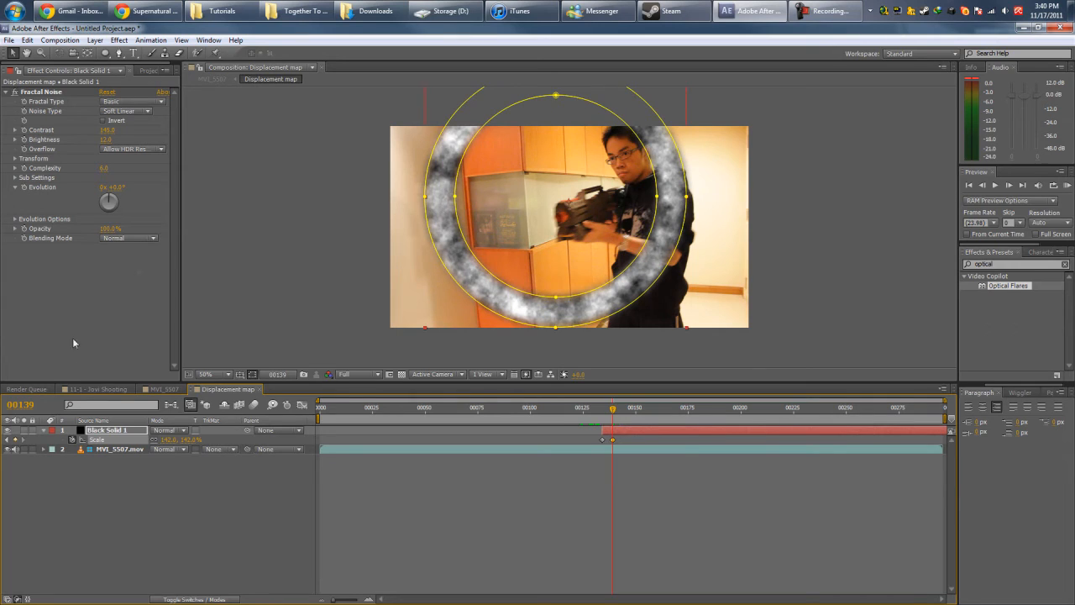
Enable motion blur for the black donut solid and check the expansion up to frame 141
left_click(187, 480)
key("F4")
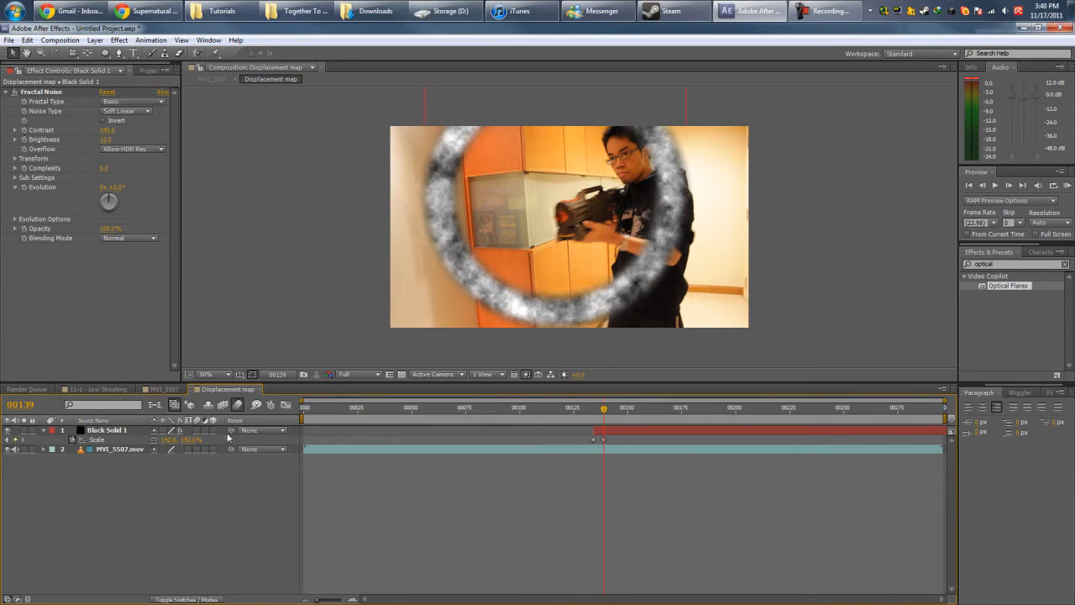
mouse_move(594, 411)
left_mouse_down()
mouse_move(605, 411)
mouse_move(578, 412)
mouse_move(608, 411)
left_mouse_up()
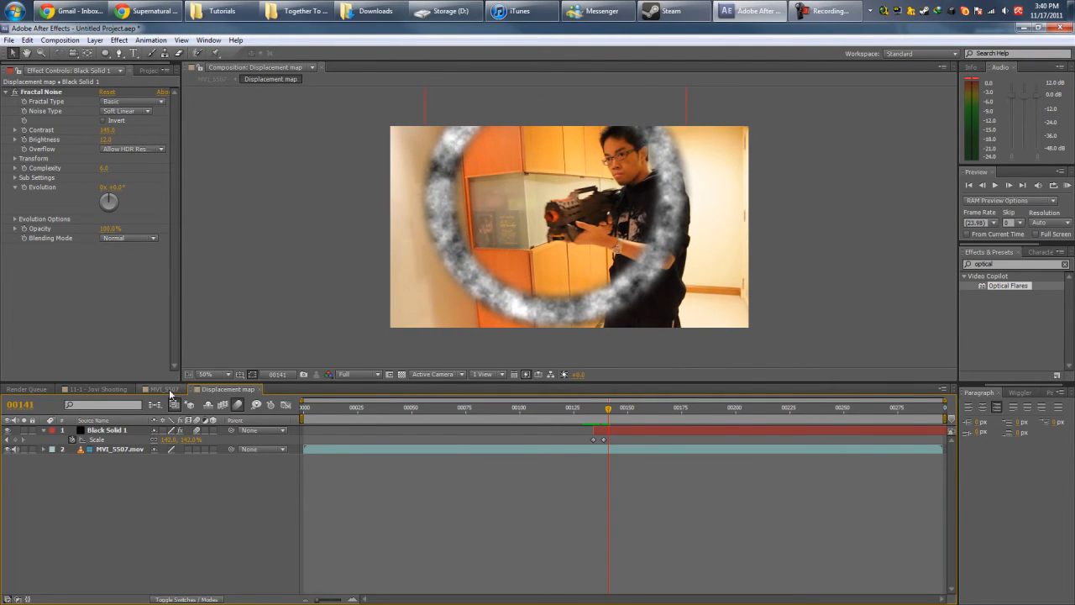
Return to the MVI_5507 composition and add a new adjustment layer
left_click(165, 390)
mouse_move(620, 410)
left_mouse_down()
mouse_move(595, 410)
mouse_move(619, 412)
left_mouse_up()
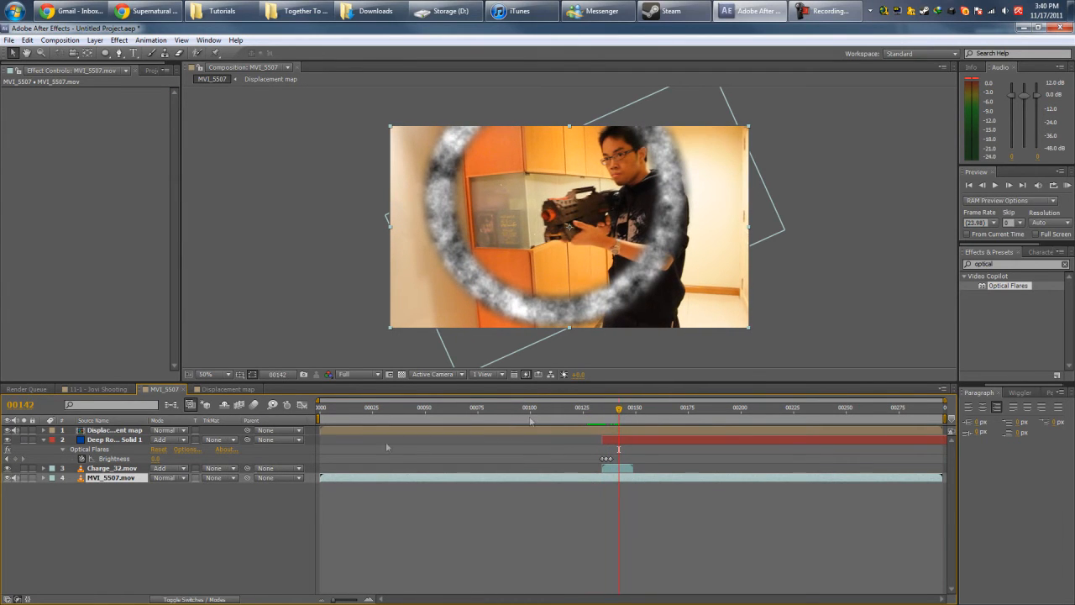
right_click(237, 538)
mouse_move(277, 425)
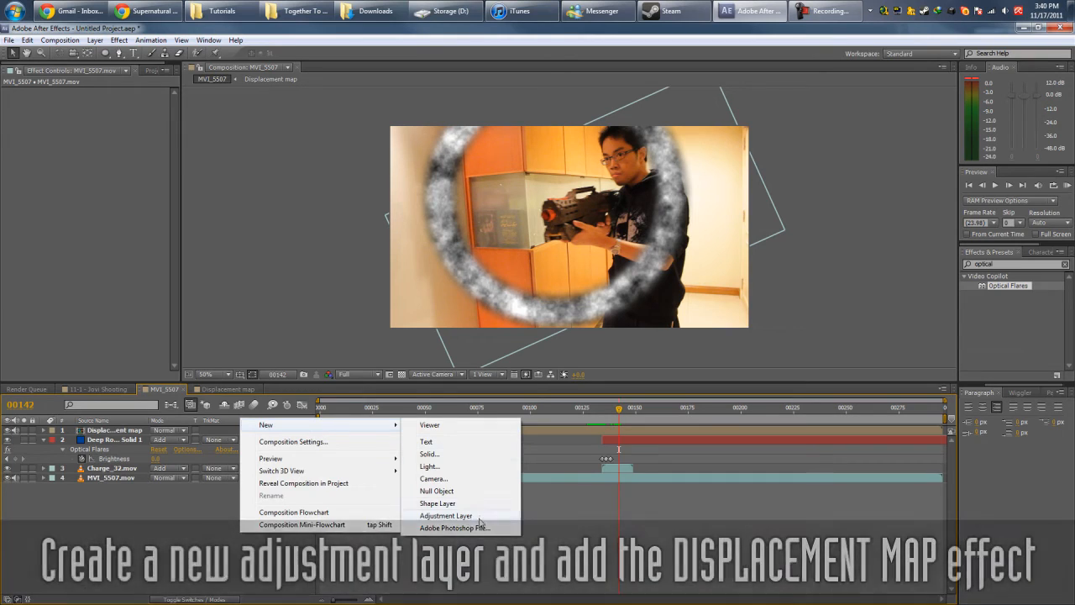
left_click(475, 516)
left_click(66, 242)
Apply the Displacement Map effect to the adjustment layer with Displacement map as its map layer, and hide that map layer
left_click_drag(996, 264, 749, 259)
type("displace")
left_click_drag(1015, 286, 84, 126)
left_click(135, 102)
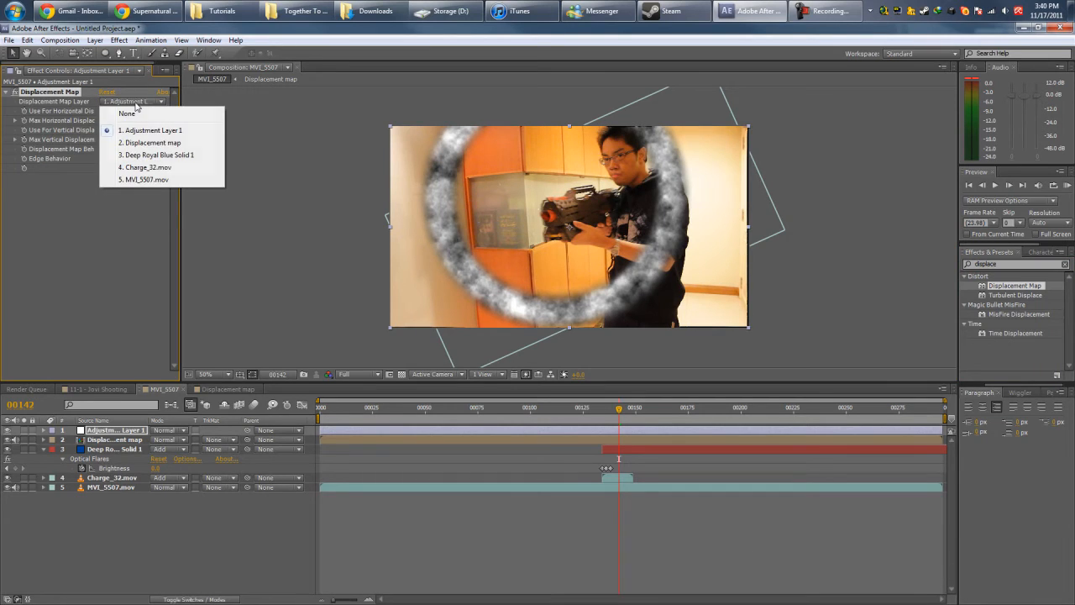
left_click(164, 143)
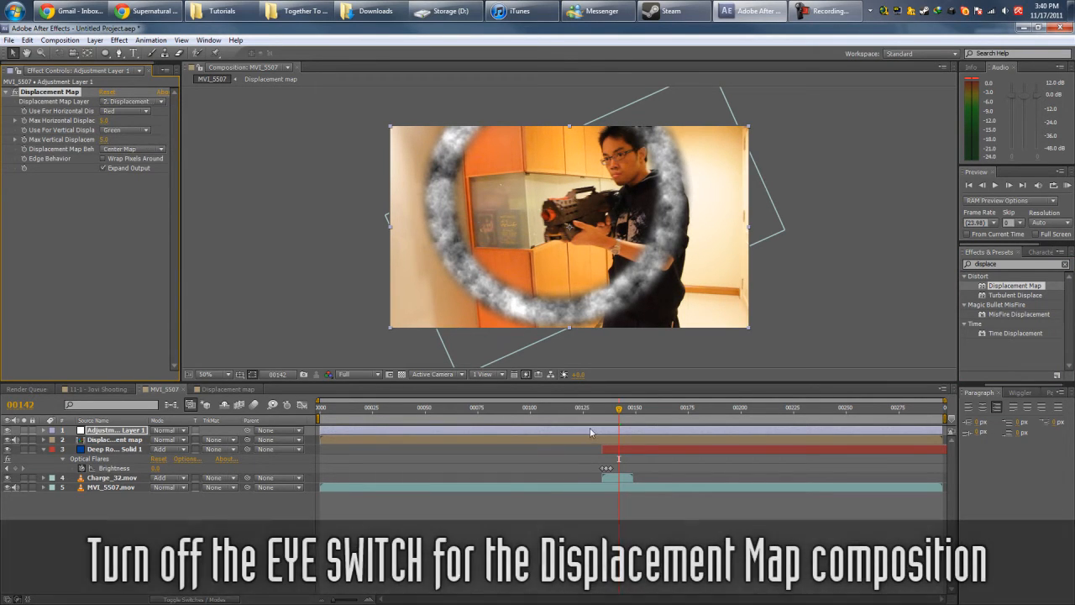
left_click(7, 439)
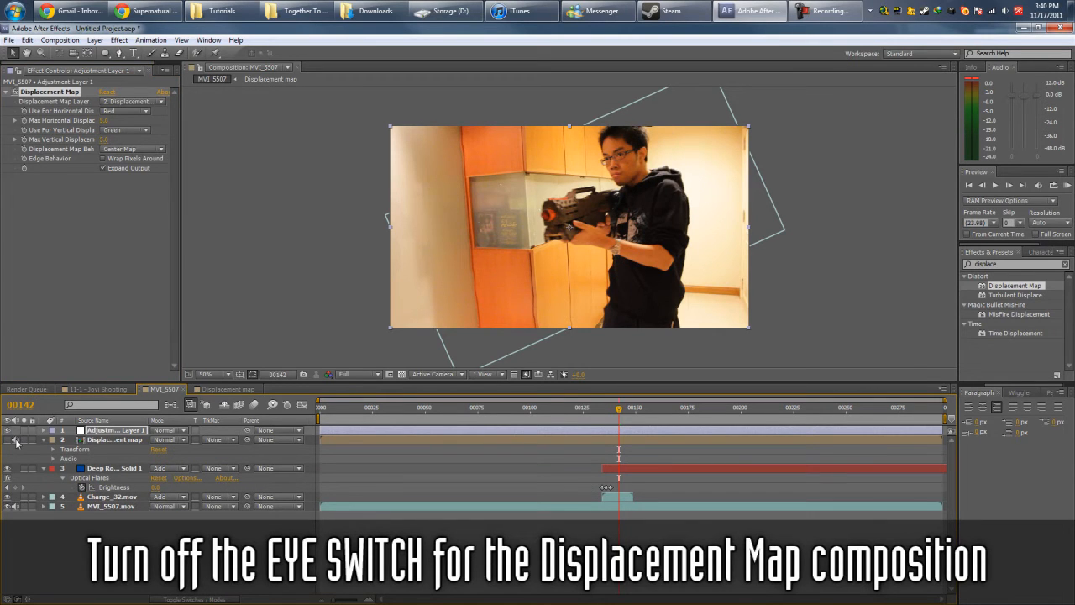
Set both Max Horizontal and Max Vertical Displacement to 25 and check the distortion through frame 142
mouse_move(624, 414)
left_mouse_down()
mouse_move(590, 411)
mouse_move(620, 412)
mouse_move(607, 411)
left_mouse_up()
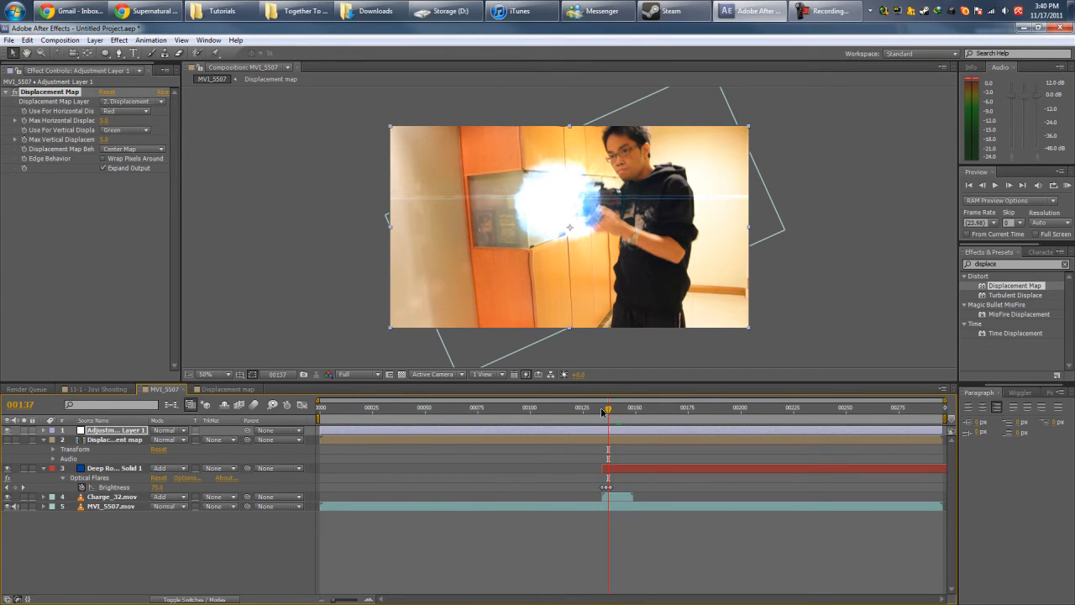
left_click(110, 120)
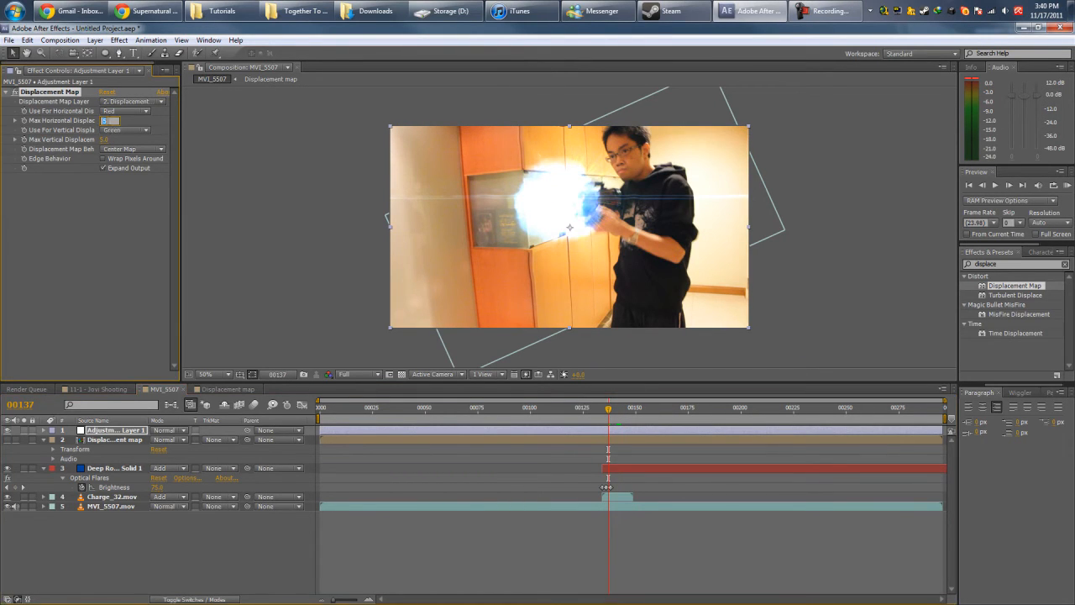
type("25")
left_click(105, 141)
type("25")
left_click(128, 255)
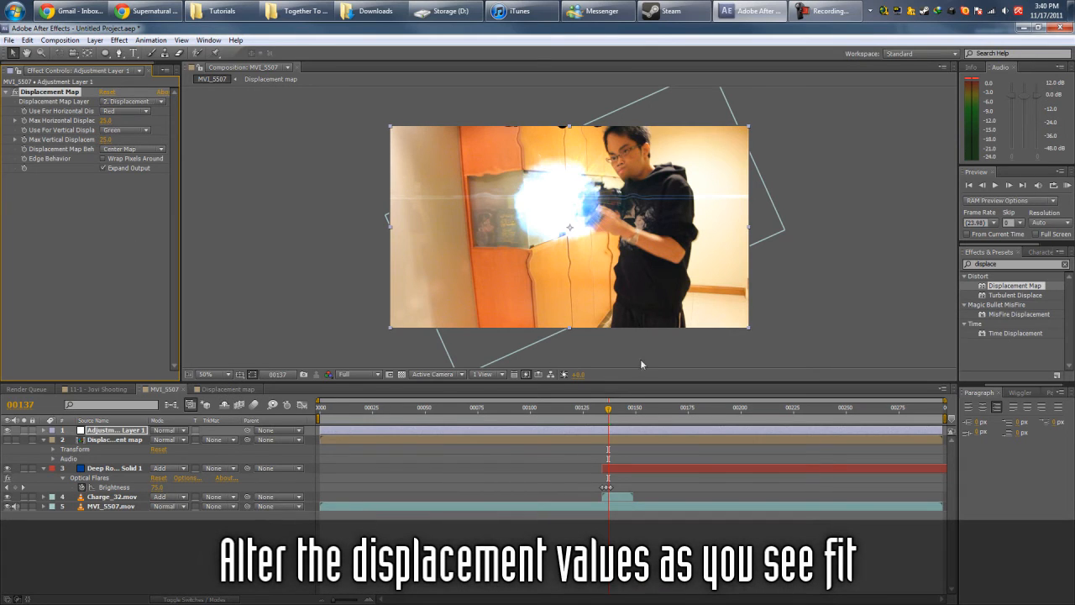
mouse_move(611, 415)
left_mouse_down()
mouse_move(579, 412)
mouse_move(632, 407)
mouse_move(605, 407)
mouse_move(621, 404)
left_mouse_up()
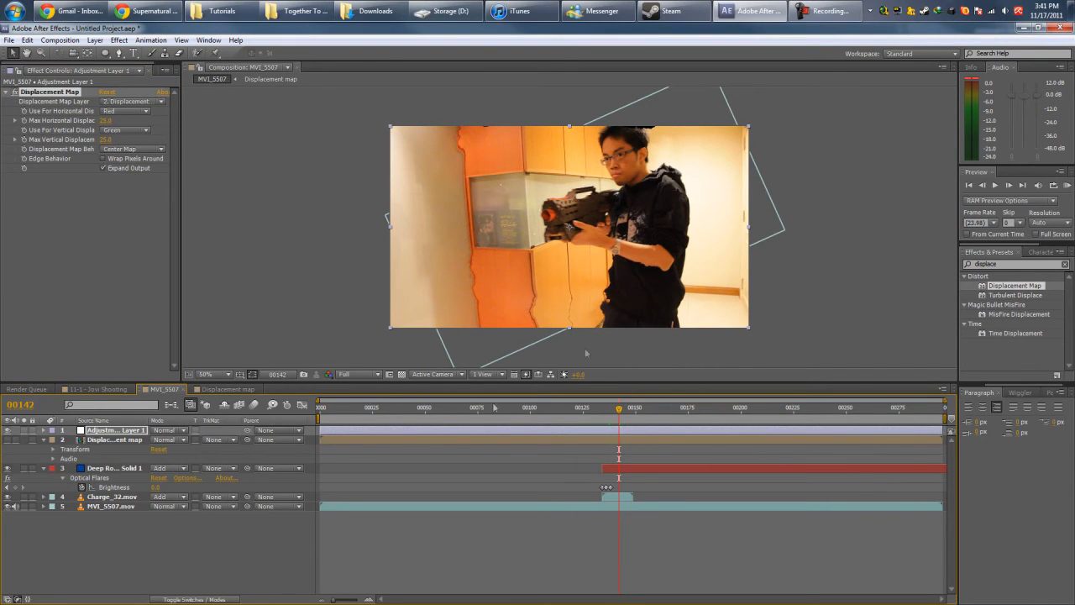
Open the Displacement map composition and add a 100% Opacity keyframe to the black solid at frame 144
double_click(127, 443)
mouse_move(611, 411)
left_mouse_down()
mouse_move(593, 410)
mouse_move(616, 411)
left_mouse_up()
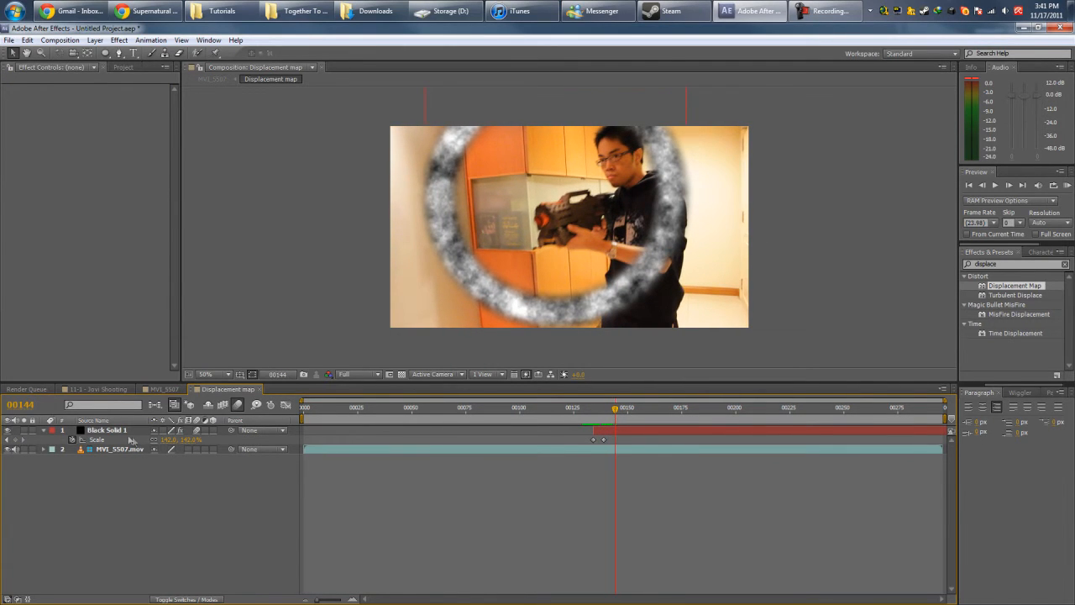
left_click(127, 432)
key("t")
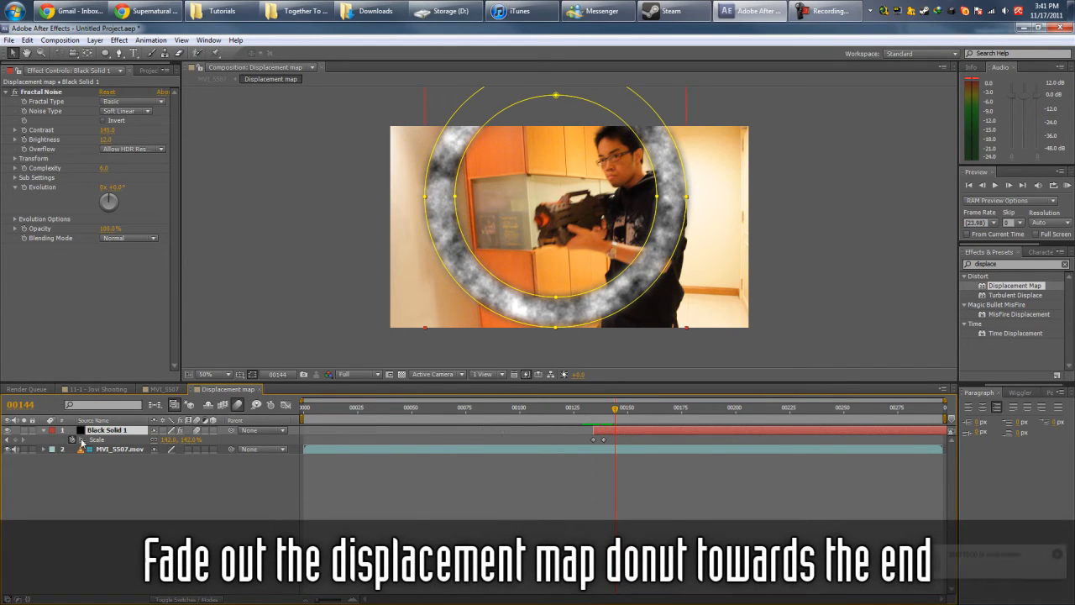
key("t")
left_click(610, 412)
left_click_drag(608, 412, 611, 412)
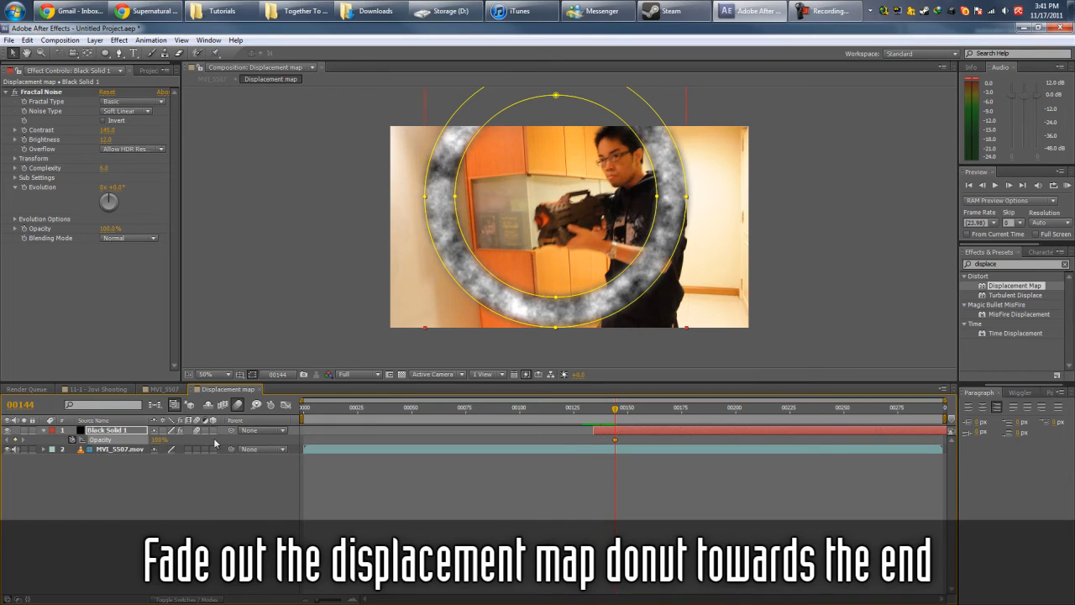
Fade out the black donut solid by setting its Opacity to 0% at frame 147
key("Page_Down")
key("Page_Down")
key("Page_Down")
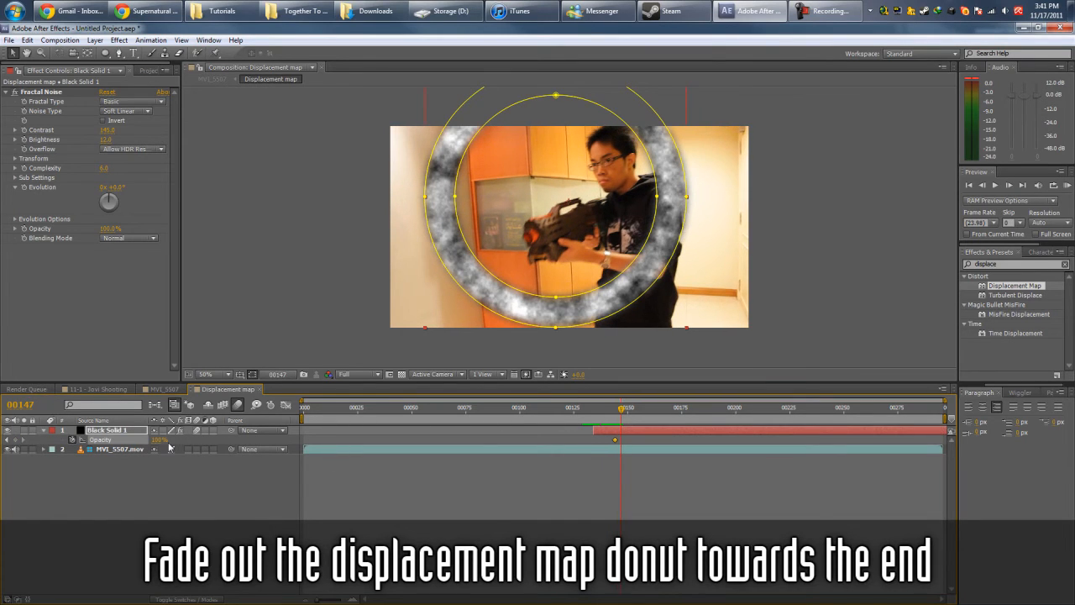
left_click(156, 440)
type("0")
key("Return")
Show all animated properties of the black solid and shift both Opacity keyframes earlier, starting at the second Scale keyframe
left_click(134, 431)
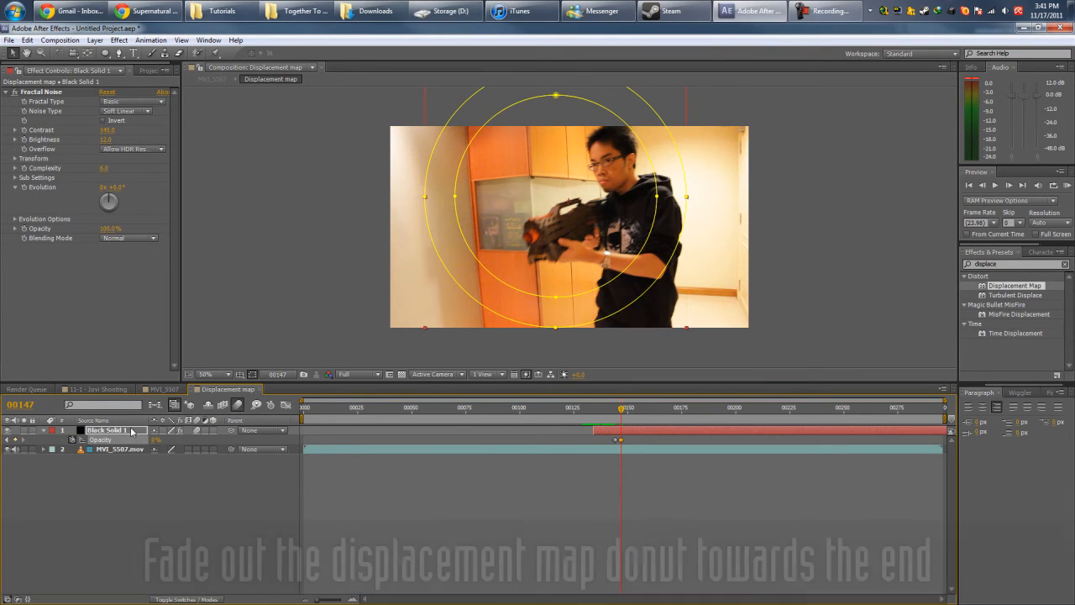
key("u")
left_click(609, 516)
left_click_drag(611, 451, 625, 456)
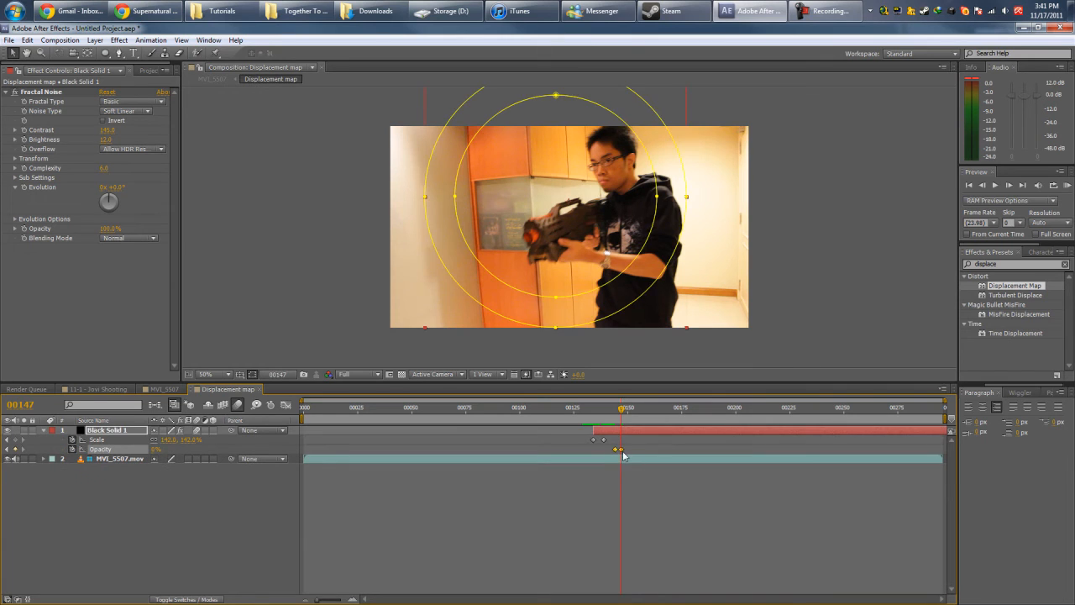
left_click_drag(592, 412, 618, 420)
left_click(500, 507)
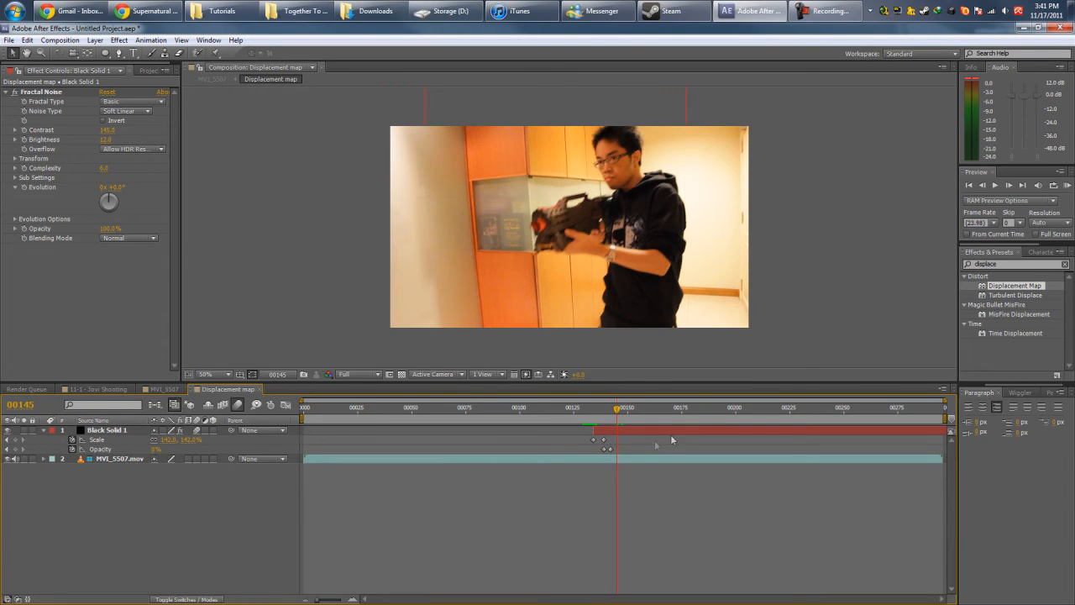
Move the black solid's second Scale keyframe to line up with its last Opacity keyframe
left_click(155, 390)
left_click(206, 389)
mouse_move(600, 415)
left_mouse_down()
mouse_move(611, 416)
mouse_move(601, 417)
mouse_move(611, 442)
mouse_move(587, 411)
mouse_move(612, 411)
left_mouse_up()
Review the shockwave in the MVI_5507 composition around frame 139 and select the adjustment layer
left_click(160, 389)
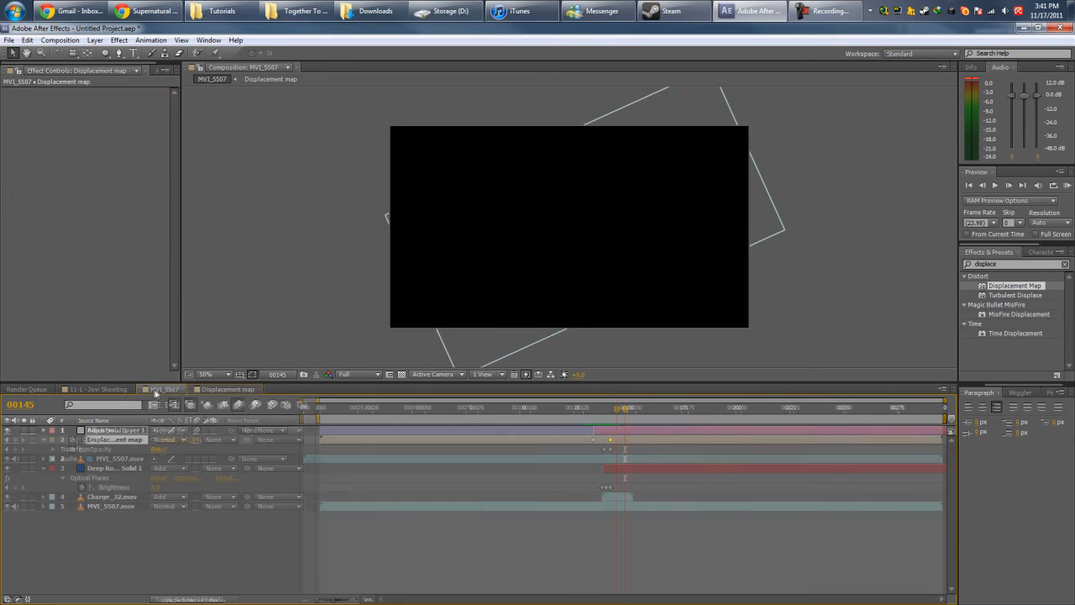
left_click_drag(582, 414, 614, 410)
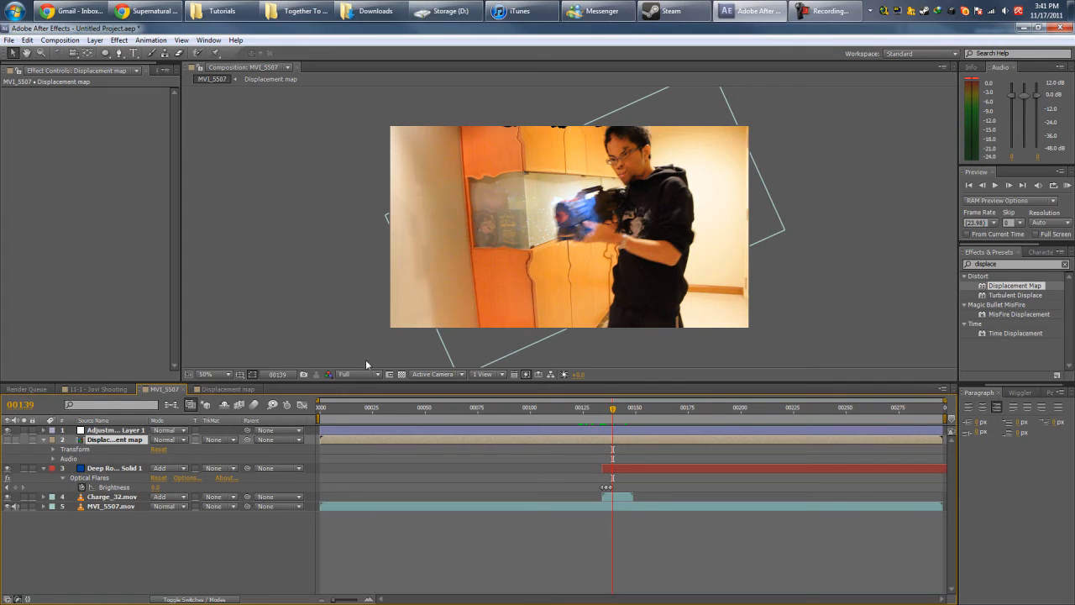
left_click(112, 431)
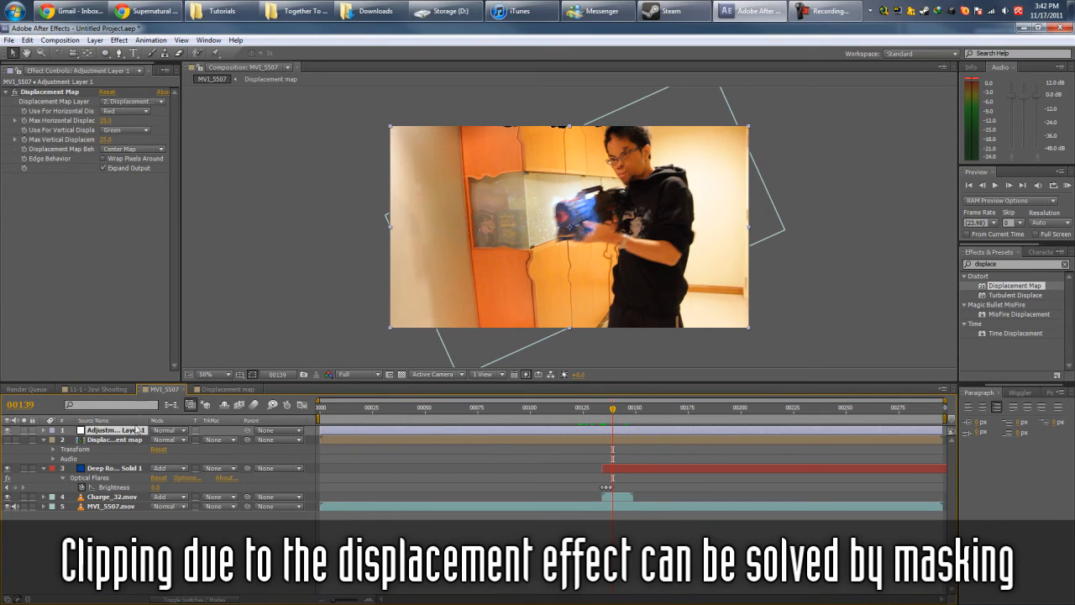
Add a full-frame rectangular mask to the adjustment layer, with Mask Feather at 25 pixels and a negative Mask Expansion
left_click_drag(101, 52, 134, 53)
double_click(105, 53)
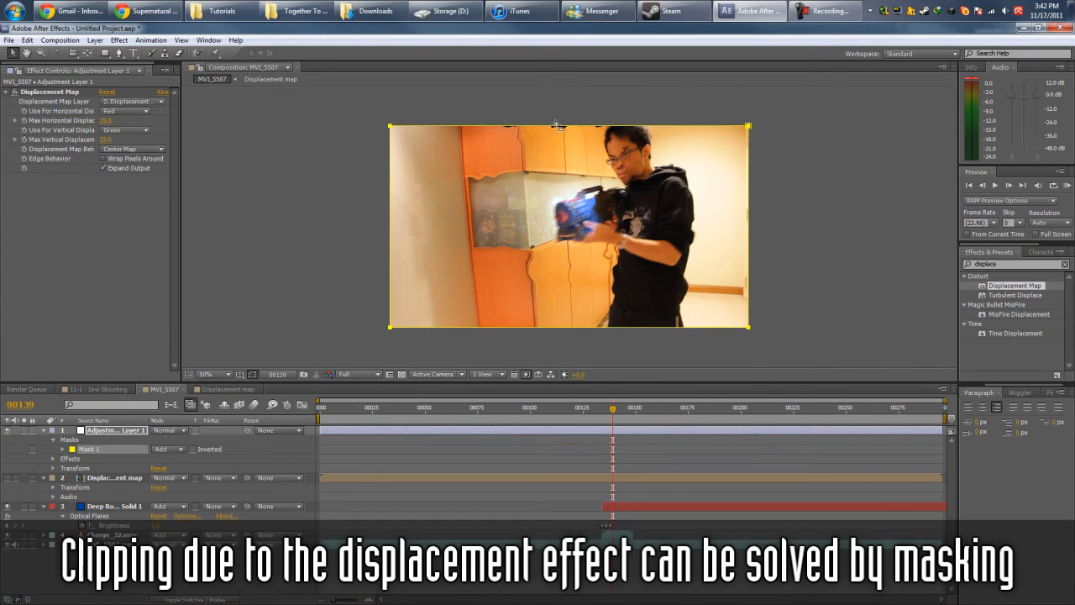
key("m")
key("m")
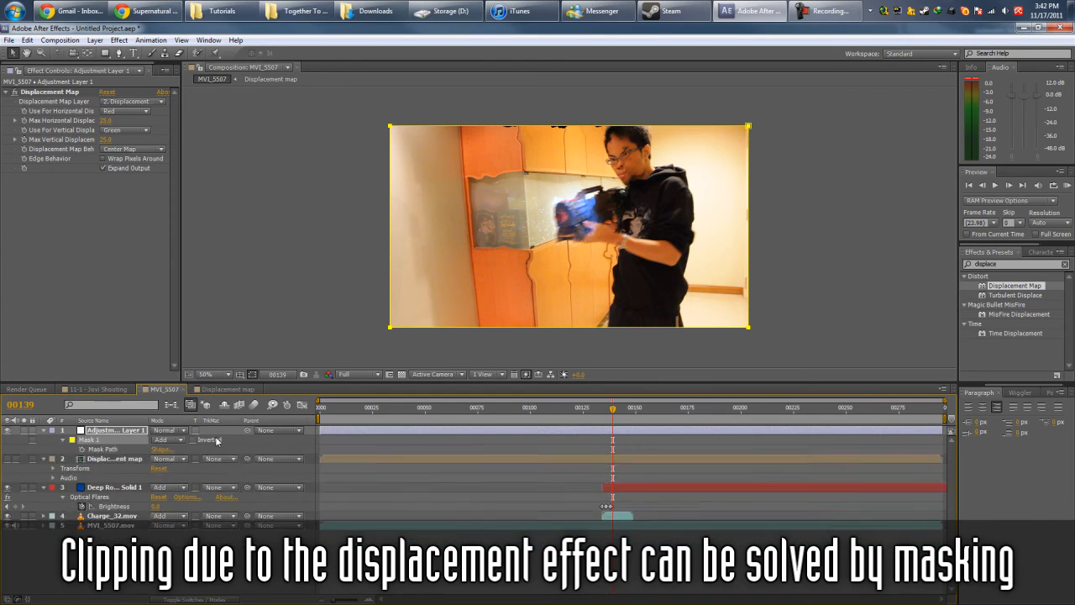
key("m")
key("m")
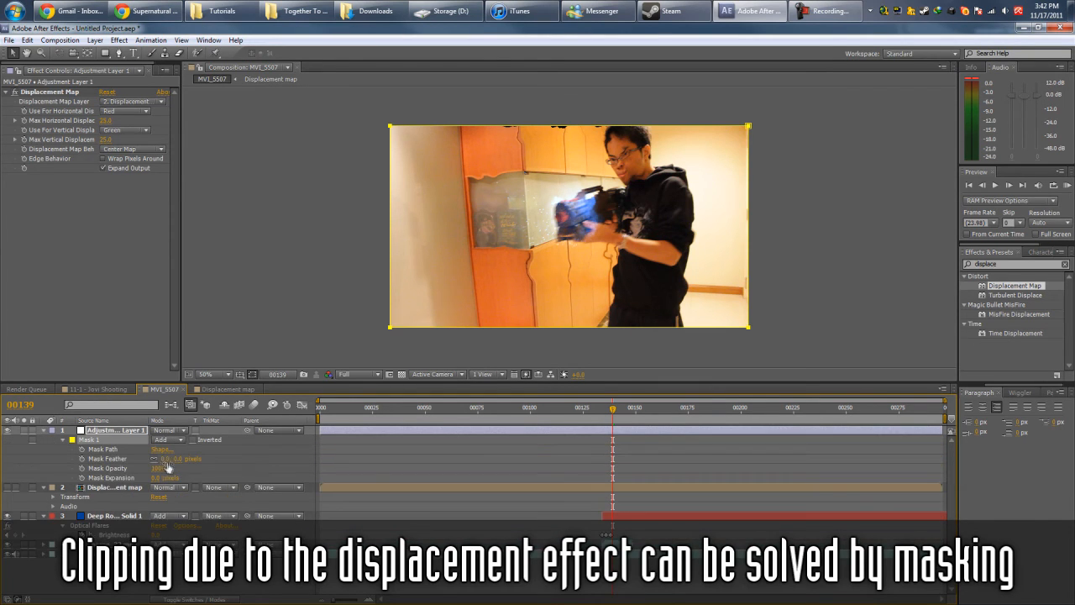
left_click_drag(165, 459, 180, 474)
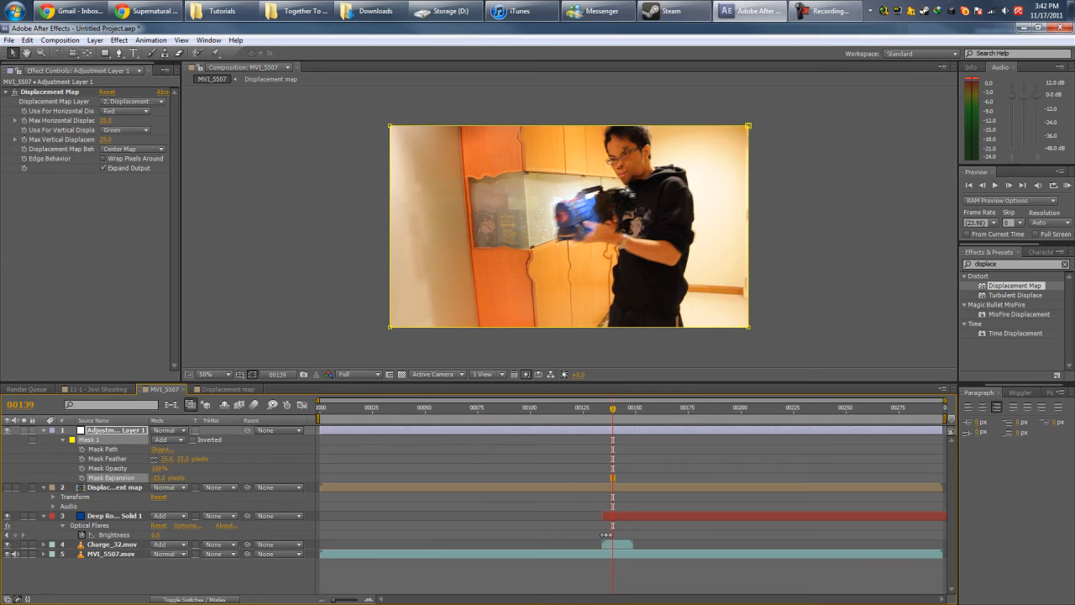
Set the end of the work area at frame 181 and RAM preview the masked shockwave
left_click(685, 363)
left_click_drag(614, 411, 702, 411)
key("n")
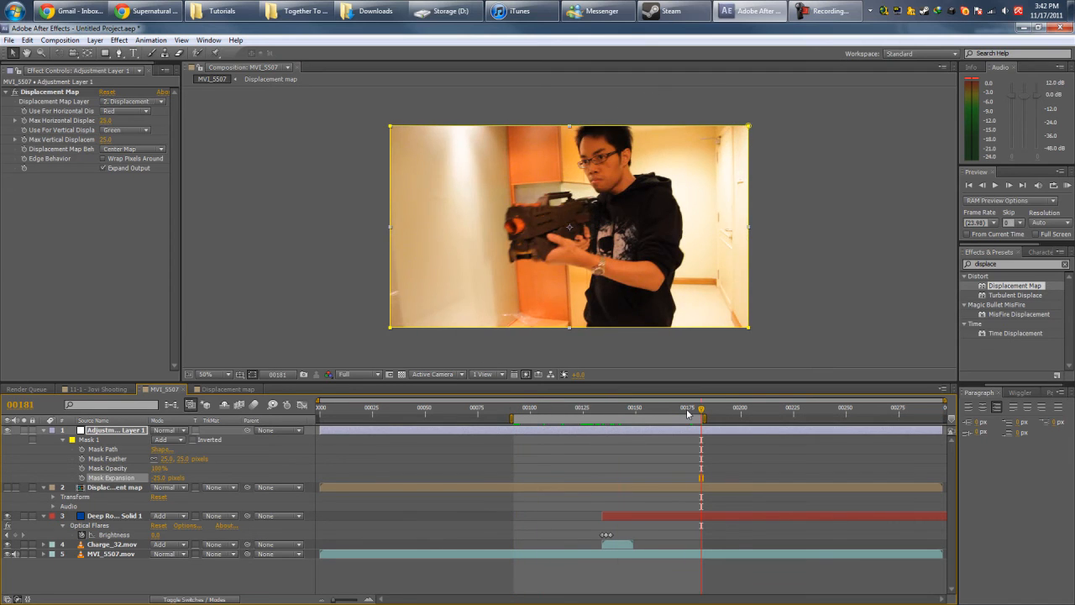
key("KP_0")
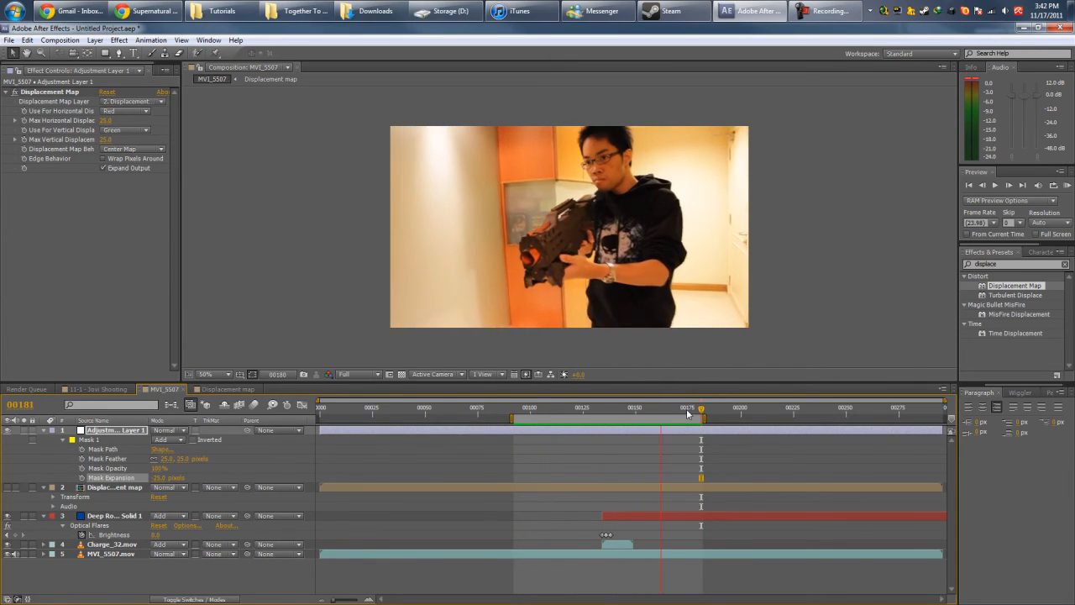
key("space")
Shorten the work area to about frames 123 to 155 and play back the blast within it
left_click_drag(704, 418, 648, 419)
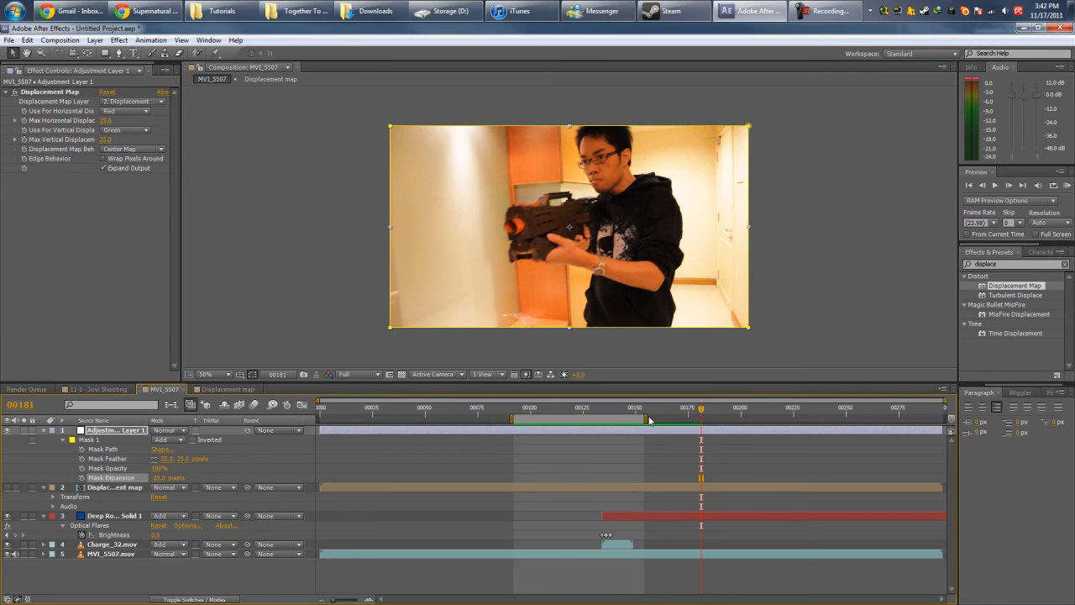
key("space")
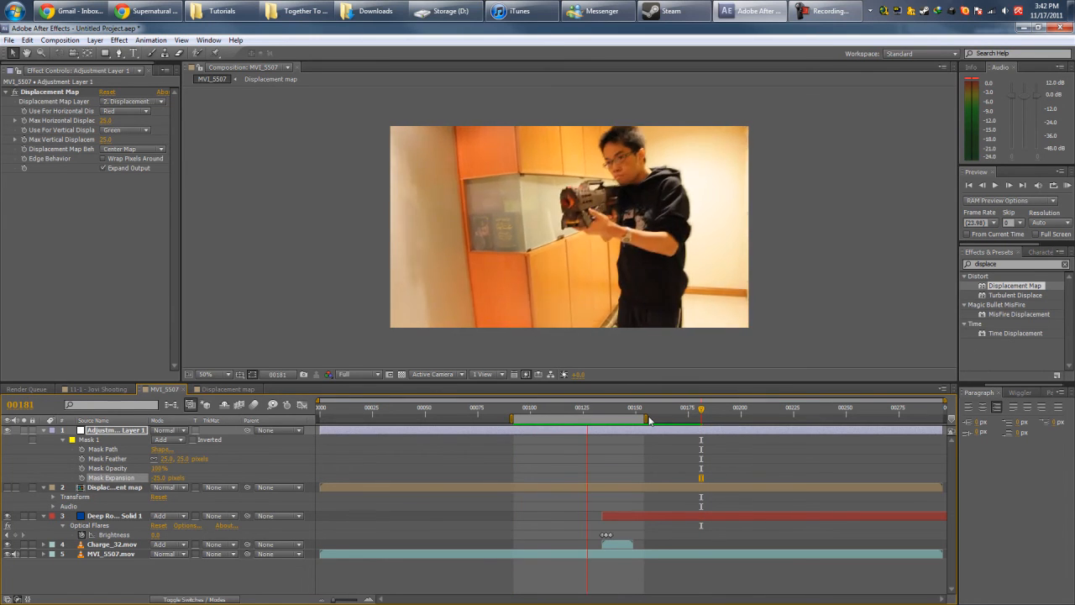
key("space")
left_click_drag(508, 421, 571, 419)
key("space")
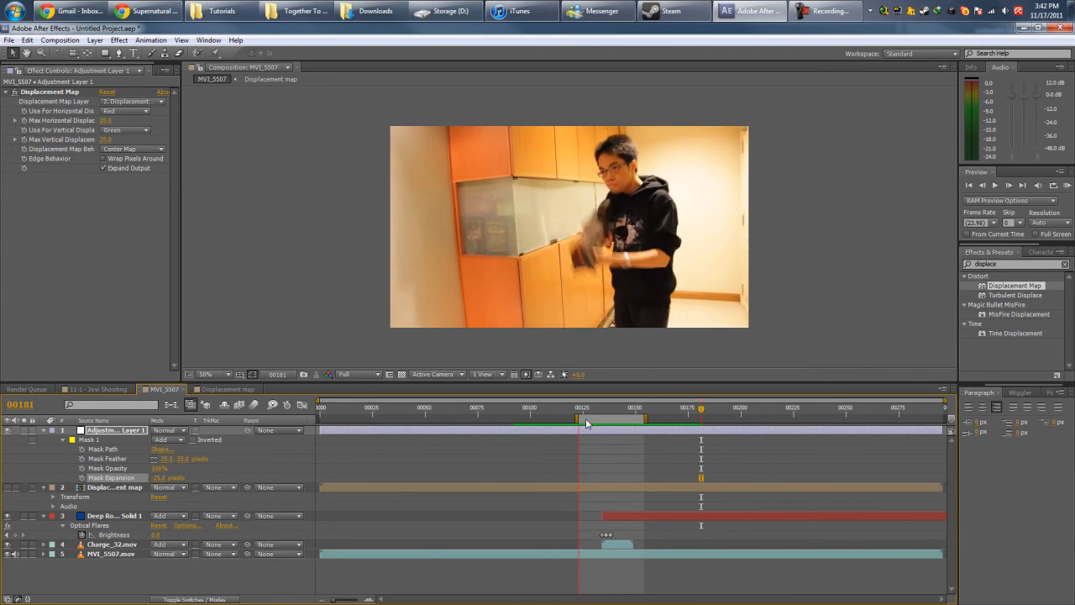
left_click(586, 420)
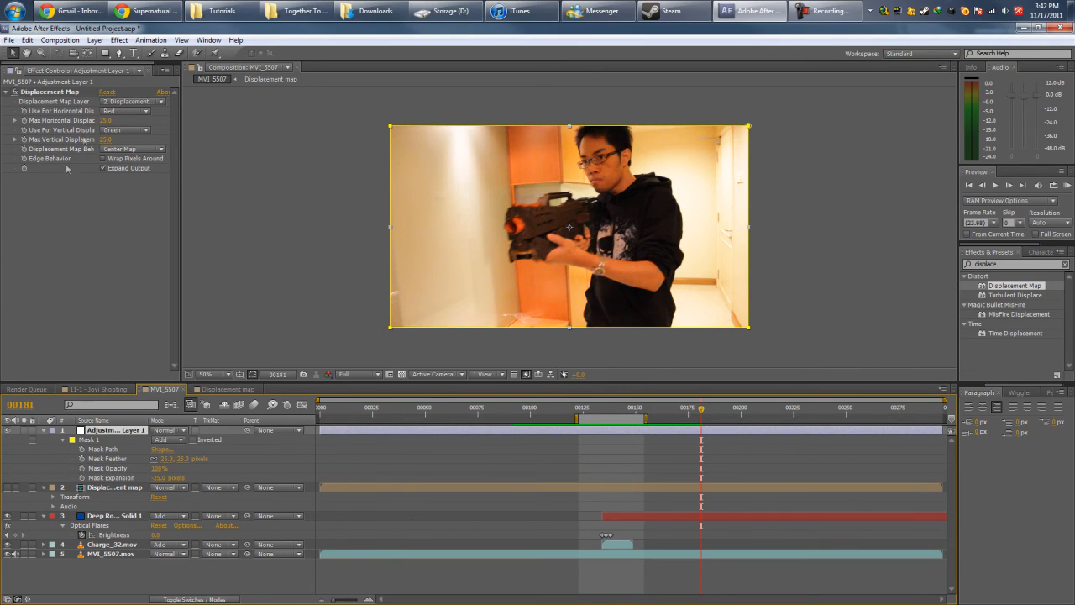
Set the Displacement Map's maximum horizontal and vertical displacement to 15 on the adjustment layer and RAM preview the shockwave
left_click(105, 139)
key("5")
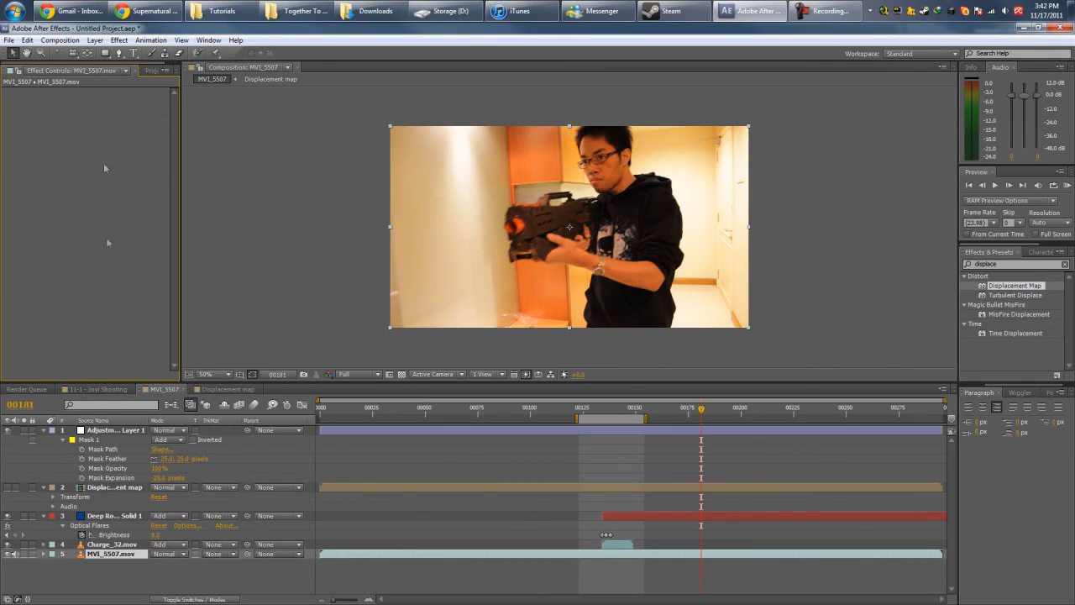
left_click(117, 432)
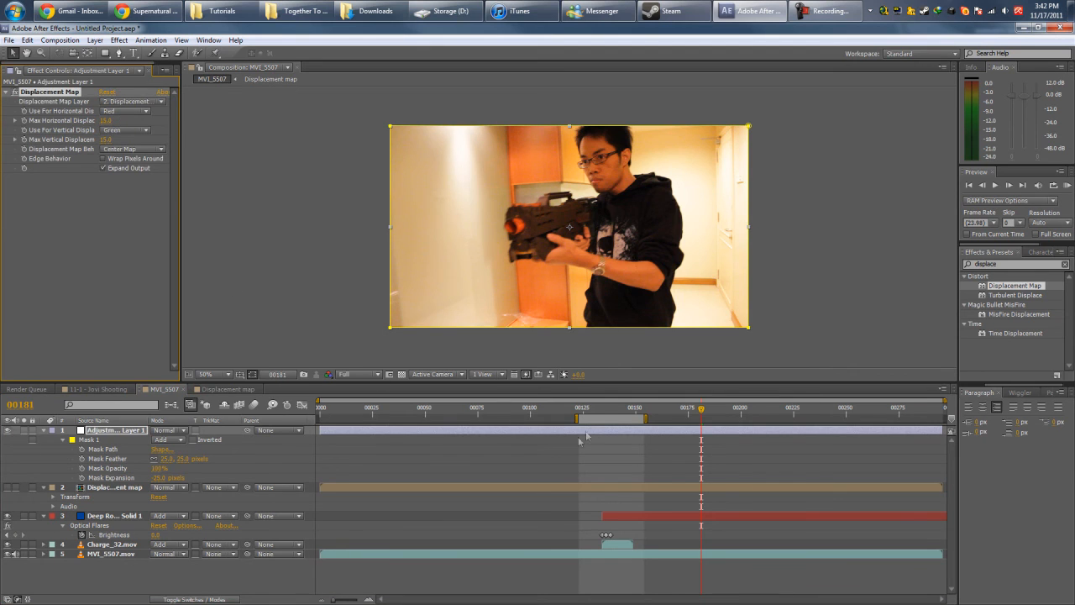
left_click(605, 410)
key("KP_0")
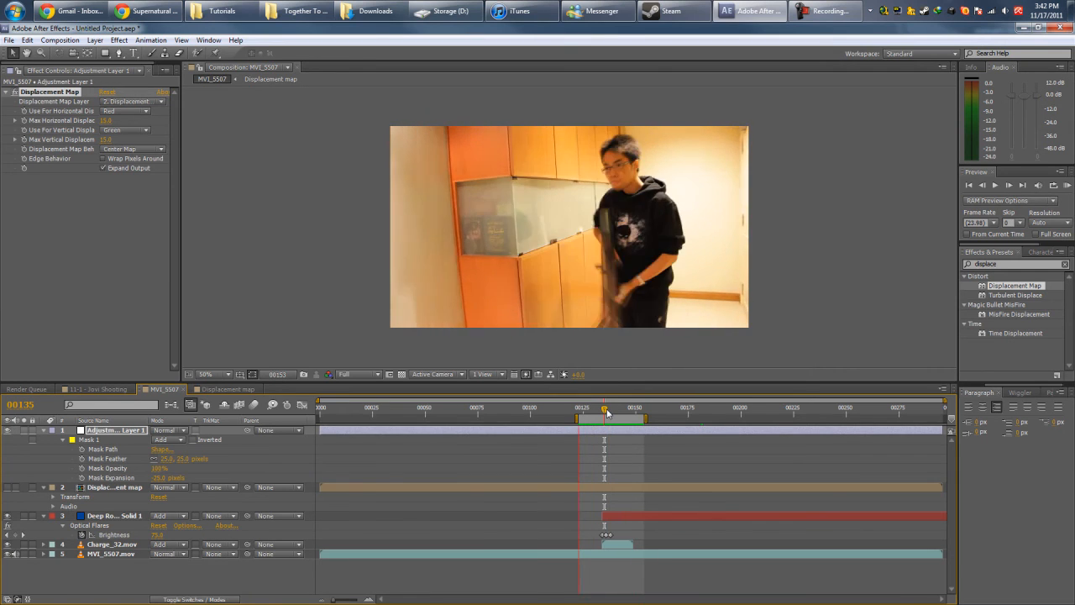
Set the work area to about frames 125 to 204 and review the muzzle blast around frame 136
mouse_move(608, 412)
left_mouse_down()
mouse_move(581, 411)
mouse_move(747, 418)
left_mouse_up()
left_click_drag(581, 421, 225, 426)
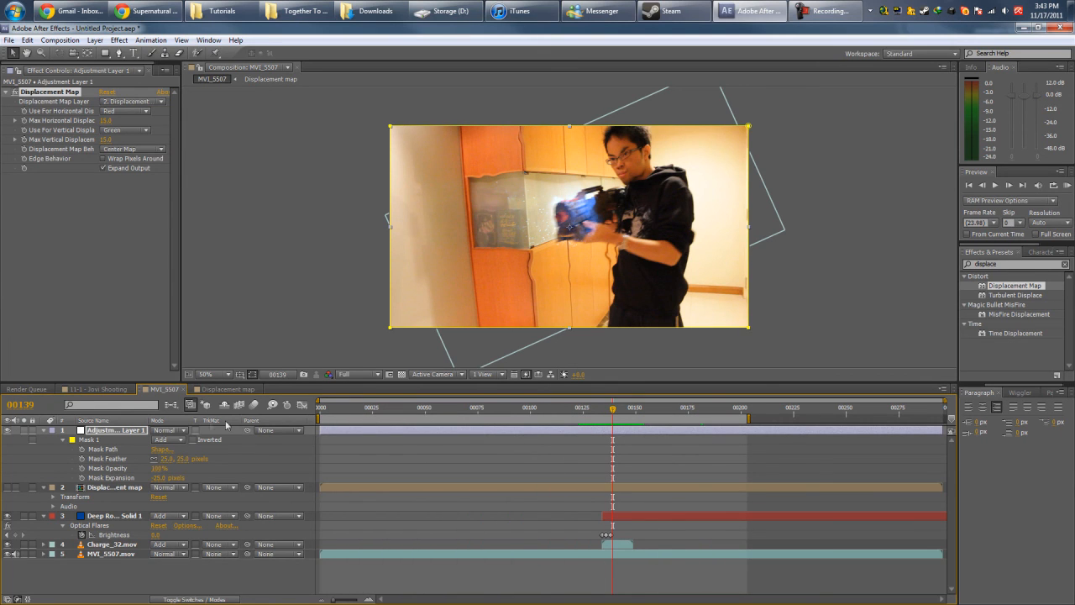
mouse_move(615, 412)
left_mouse_down()
mouse_move(425, 413)
mouse_move(627, 415)
left_mouse_up()
left_click_drag(716, 416, 608, 410)
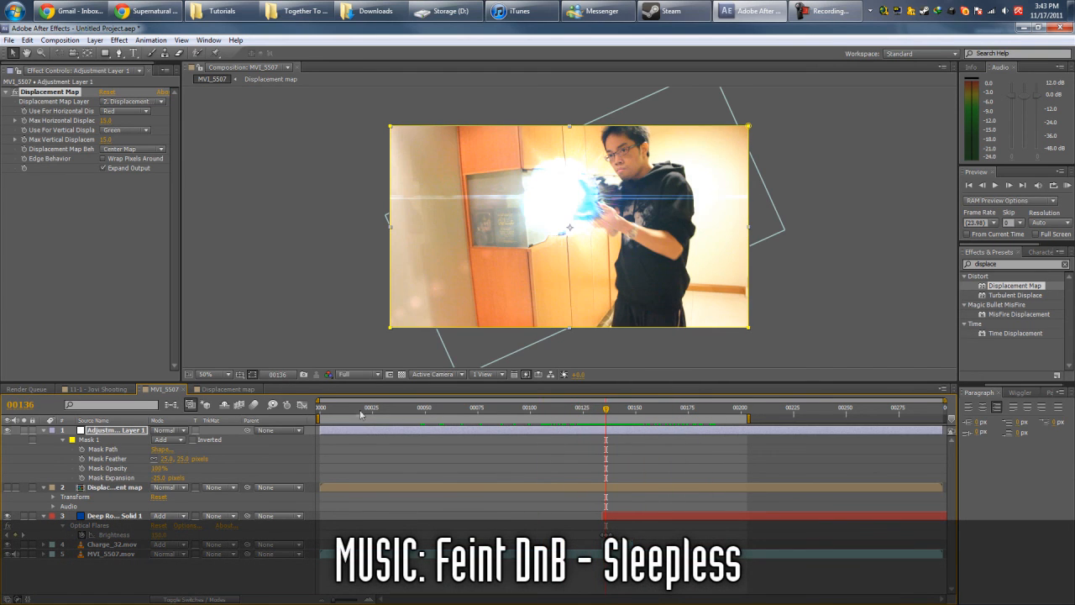
left_click_drag(320, 418, 572, 417)
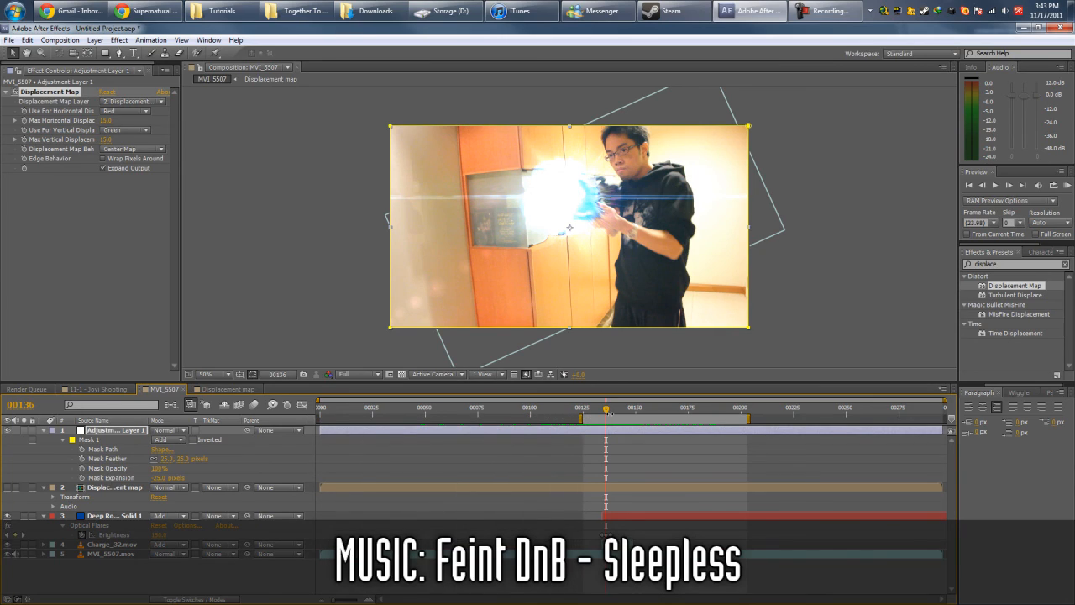